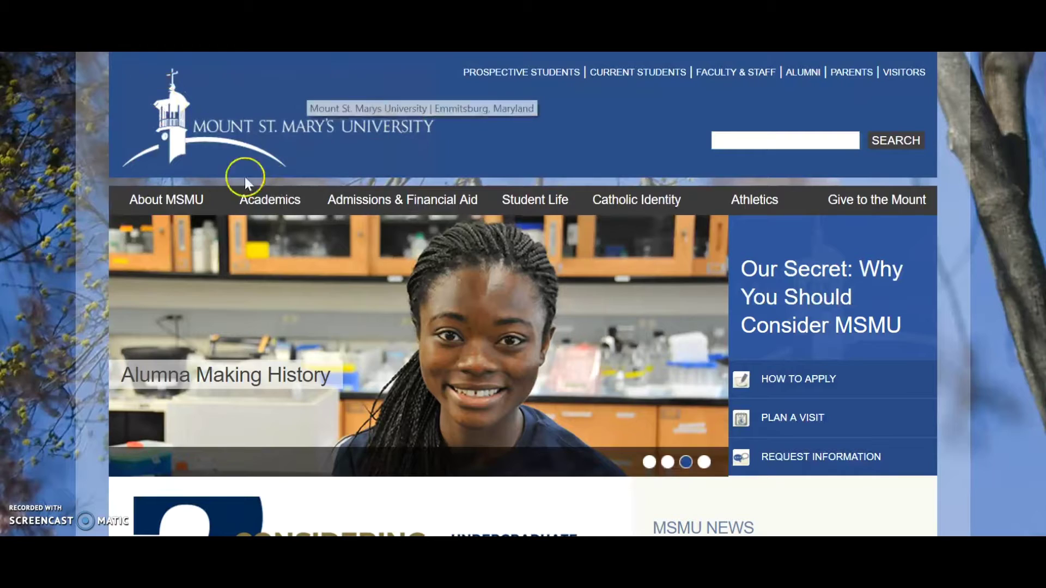
Open the Phillips Library page from the Academics menu of the Mount St. Mary's site.
mouse_move(269, 200)
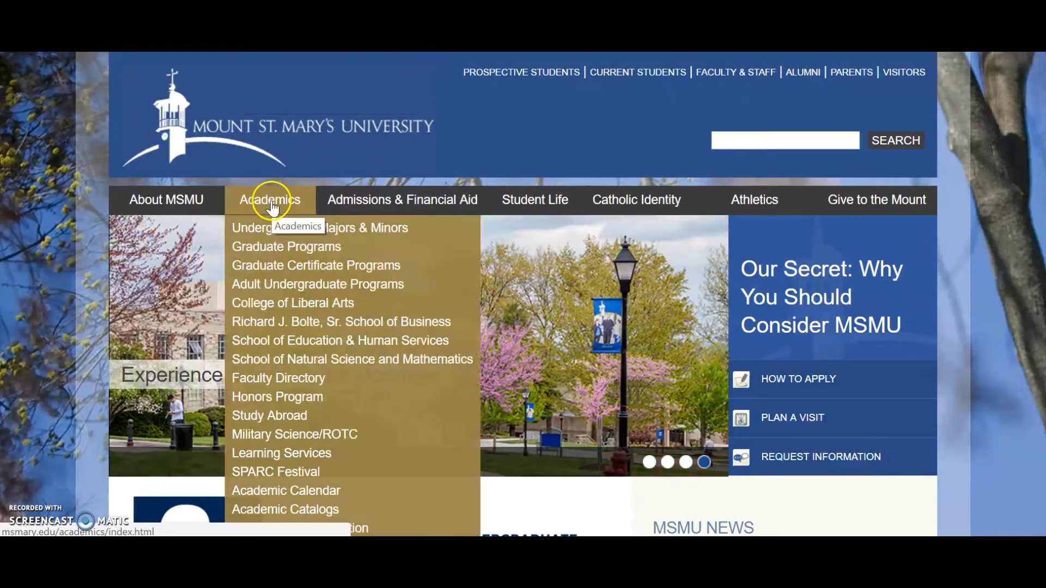
scroll(274, 422, down, 1)
scroll(274, 422, down, 3)
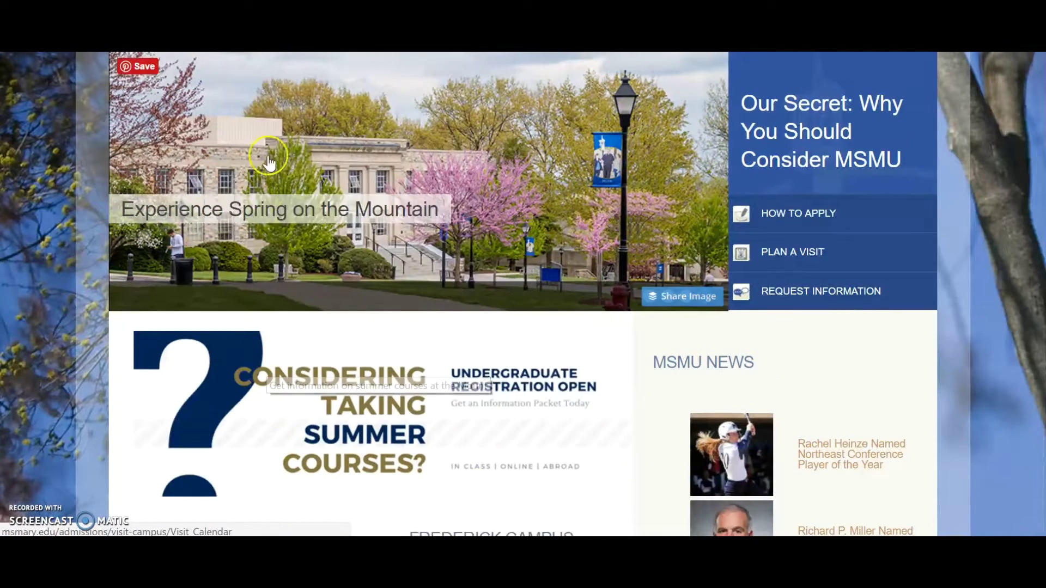
scroll(274, 108, up, 2)
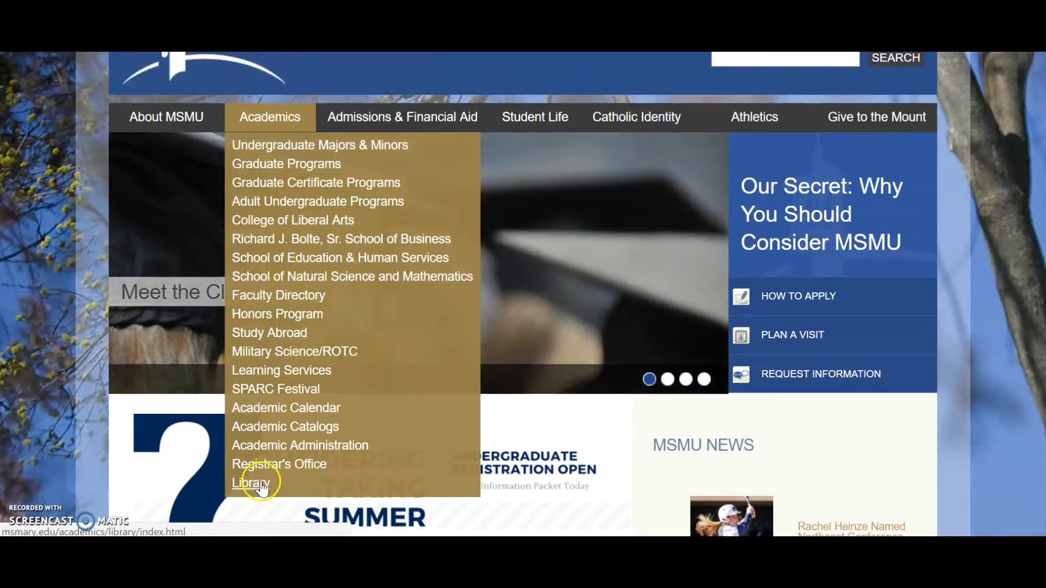
click(260, 488)
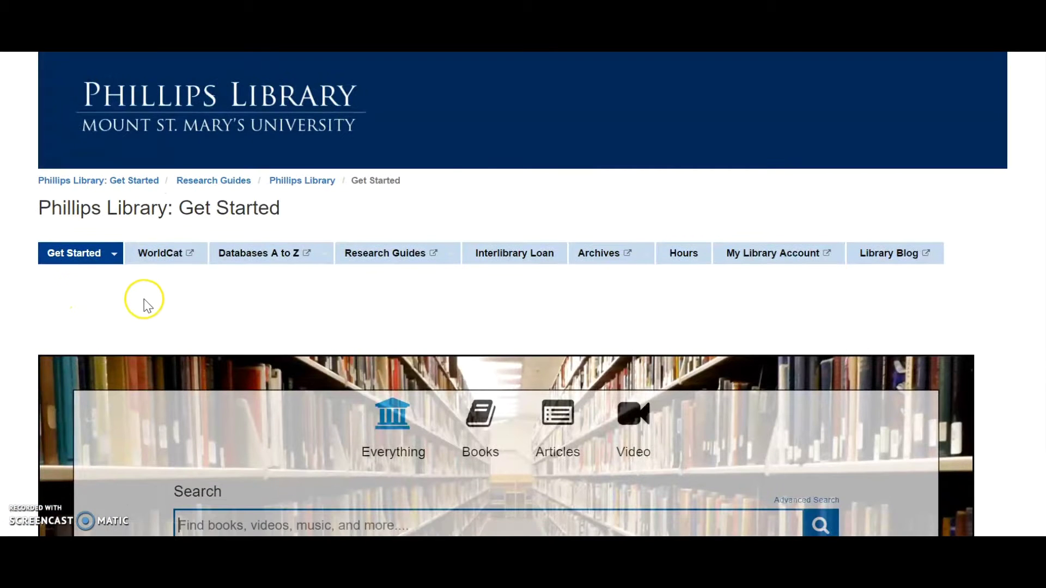
Open Philosopher's Index with Full Text from the P entries of the Databases A to Z list.
mouse_move(250, 267)
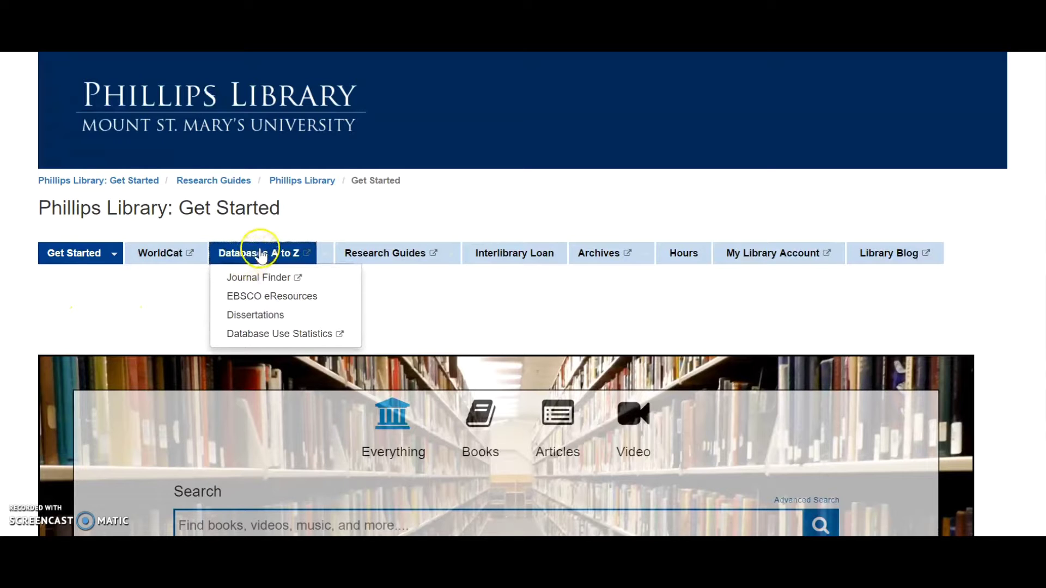
click(264, 258)
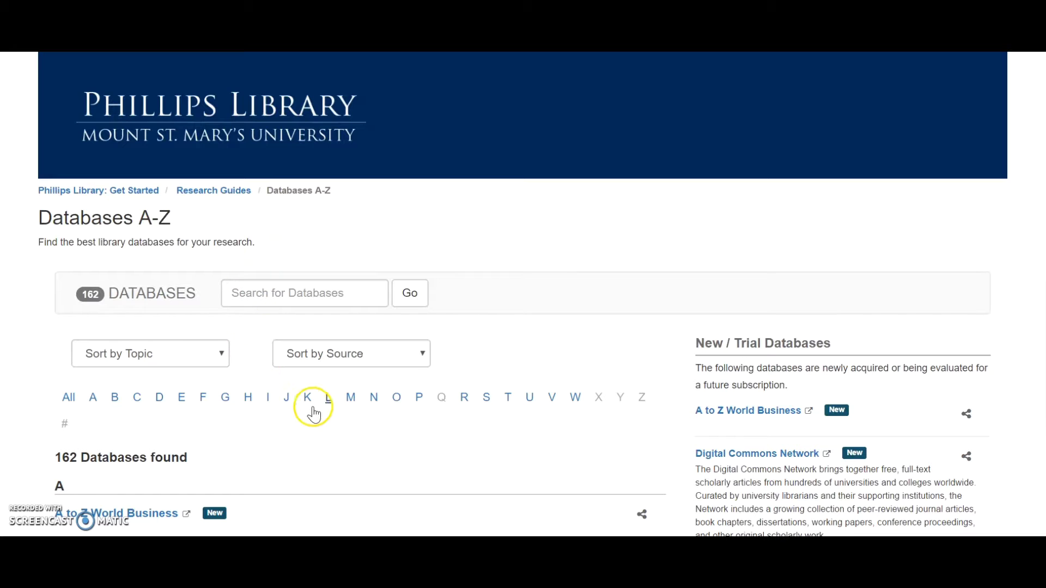
click(419, 398)
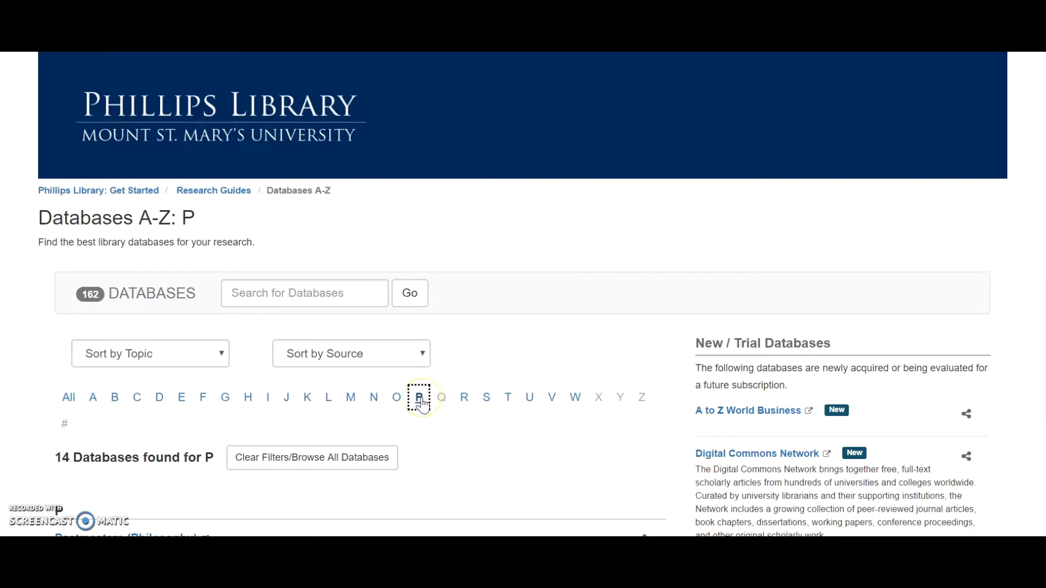
scroll(419, 399, down, 8)
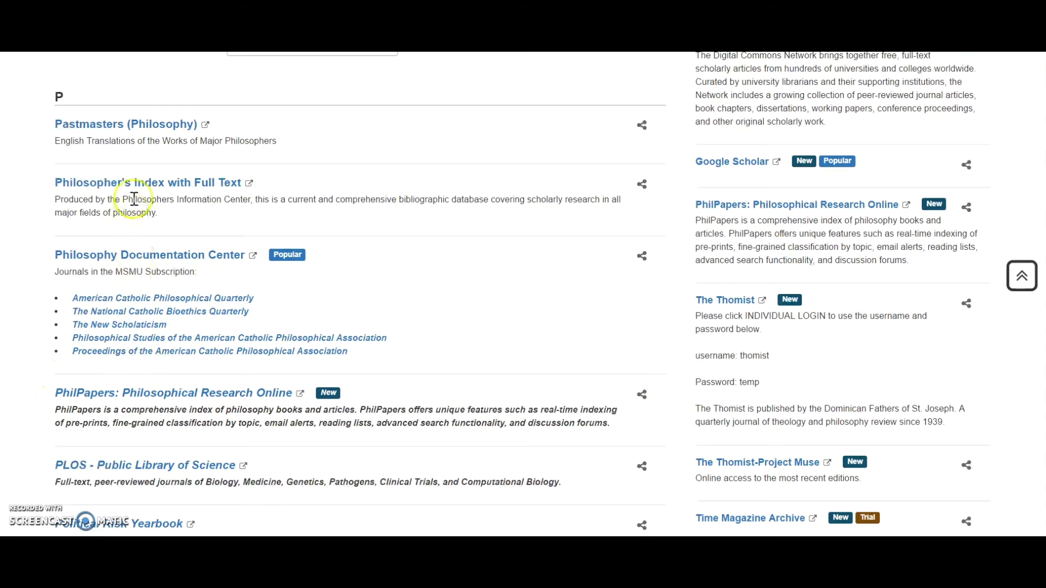
click(146, 185)
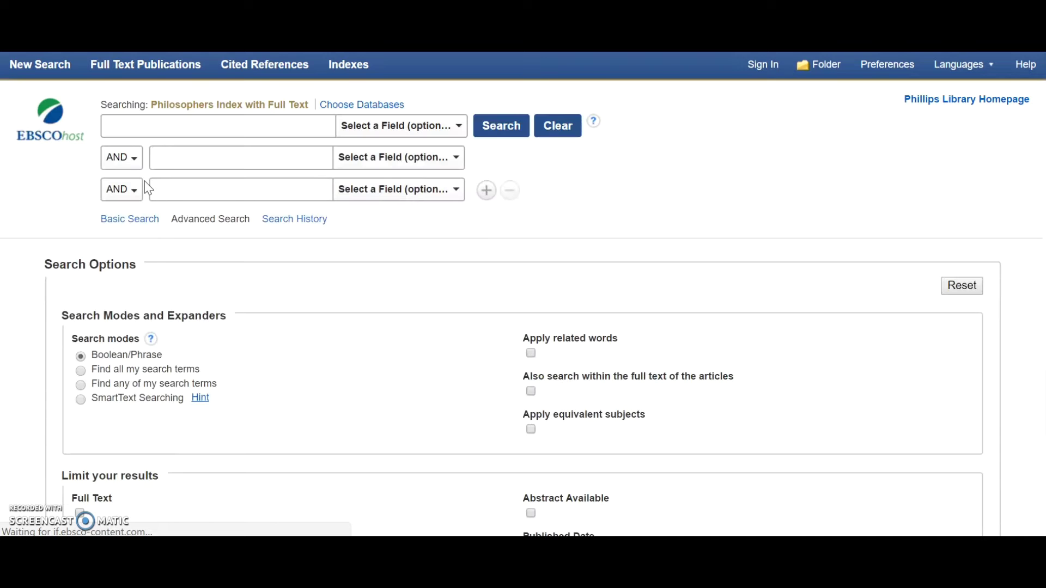
Search Philosopher's Index for 'final causes' from the first Advanced Search box, getting 301 results.
click(223, 136)
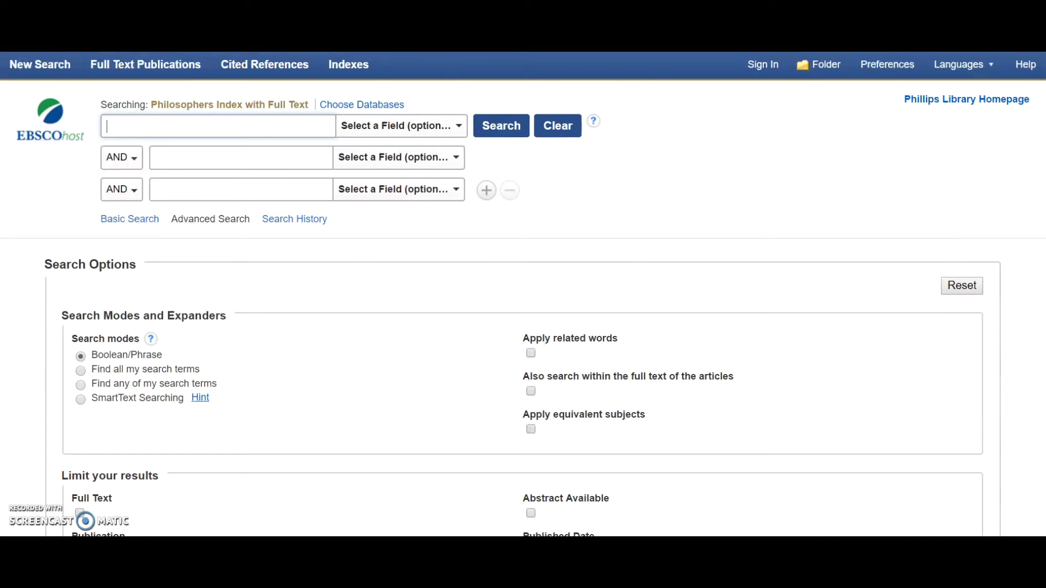
text(uses)
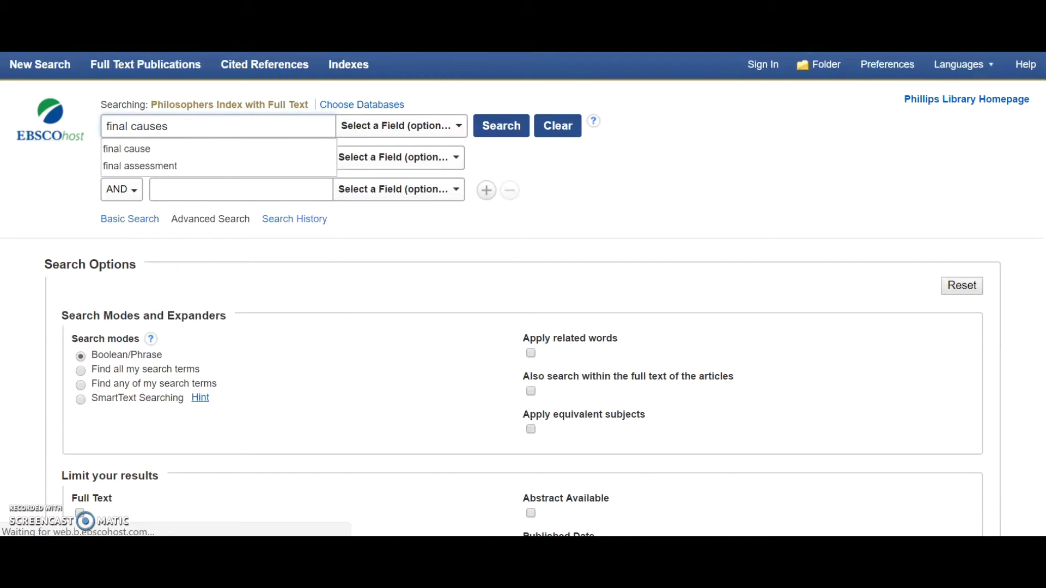
scroll(687, 261, down, 3)
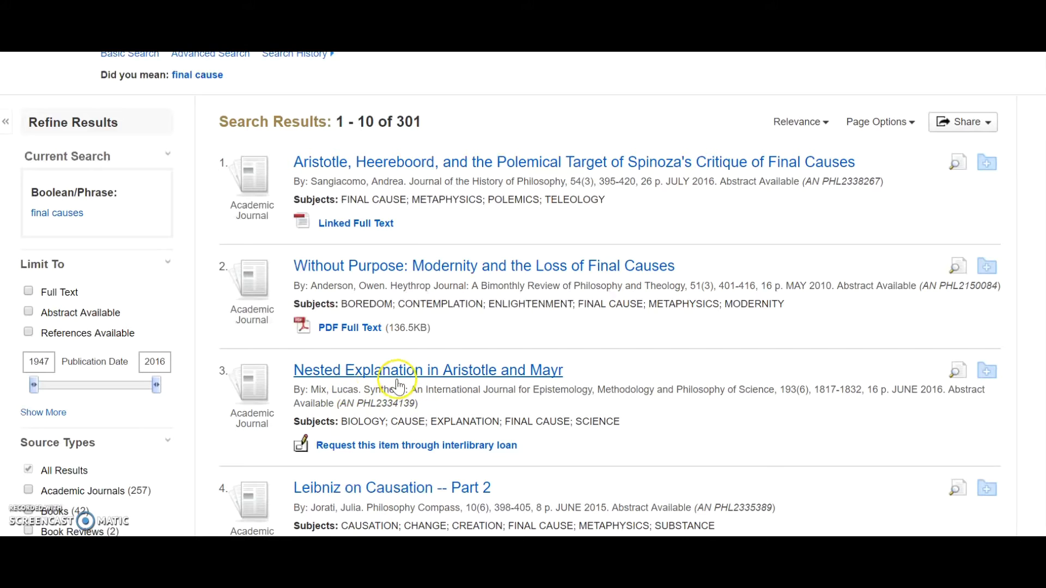
Open the third result, 'Nested Explanation in Aristotle and Mayr', and read its abstract.
click(378, 373)
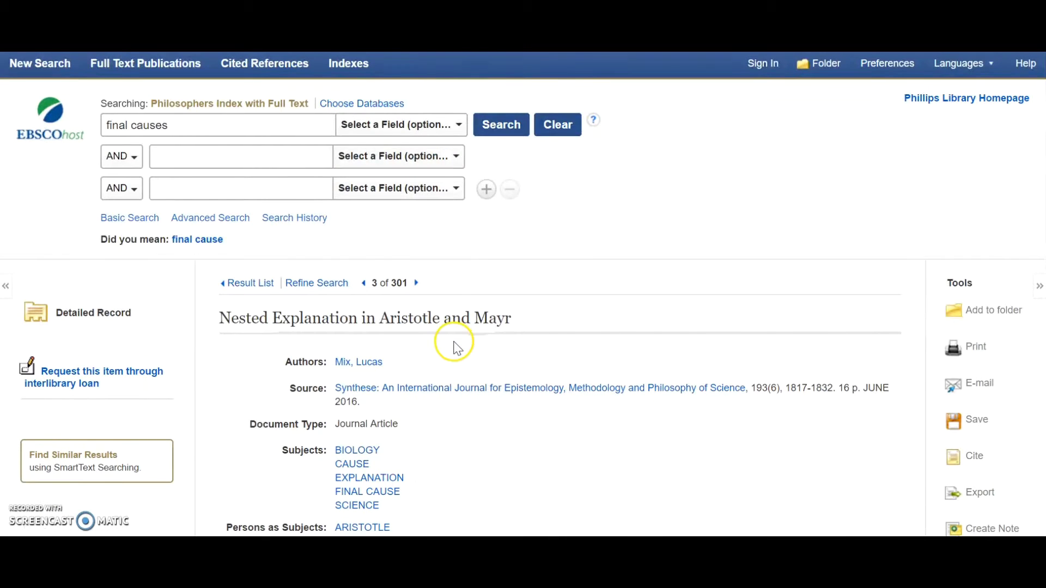
scroll(502, 326, down, 5)
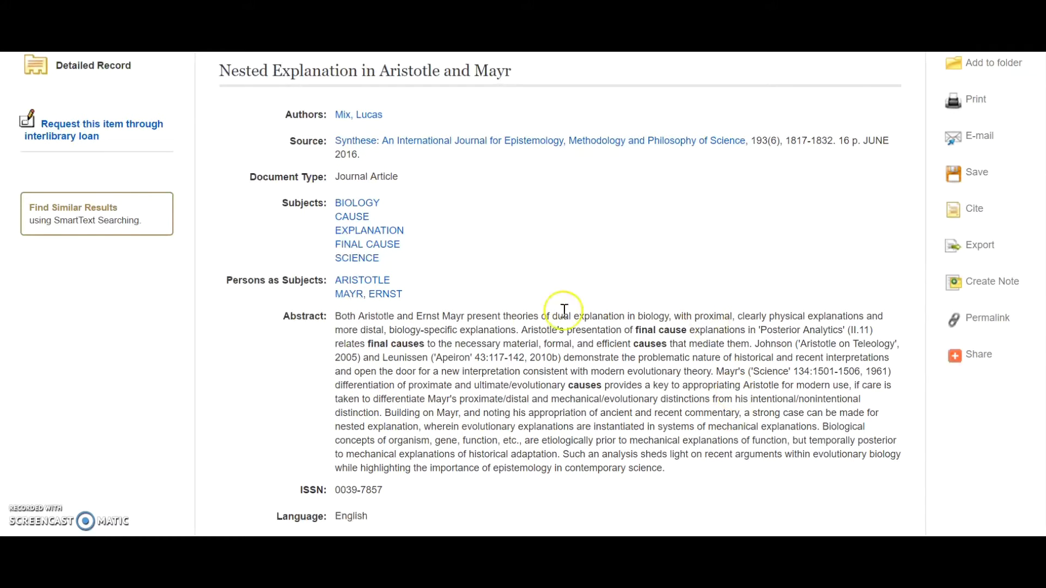
scroll(568, 281, down, 3)
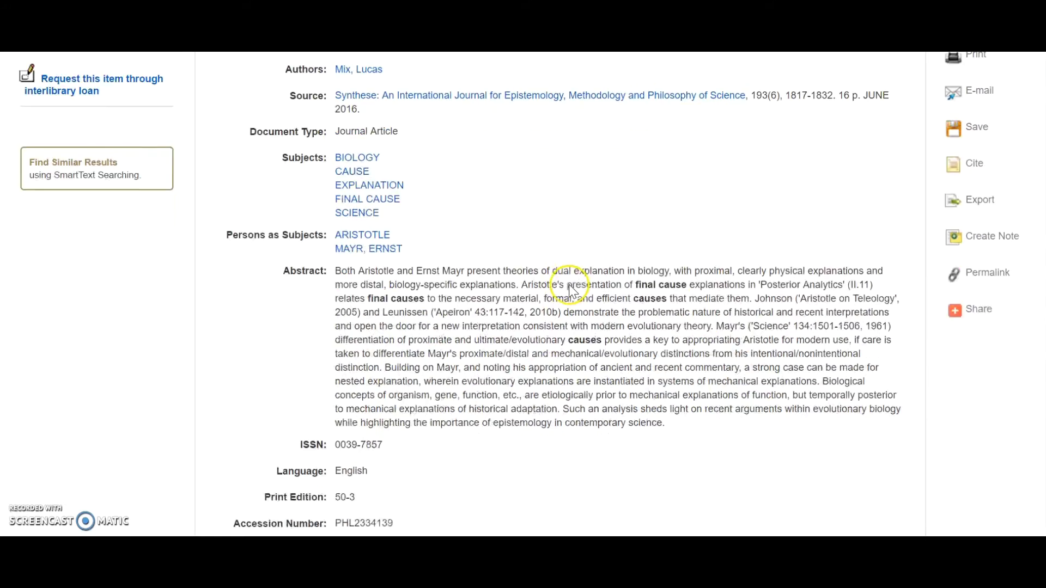
scroll(407, 350, up, 6)
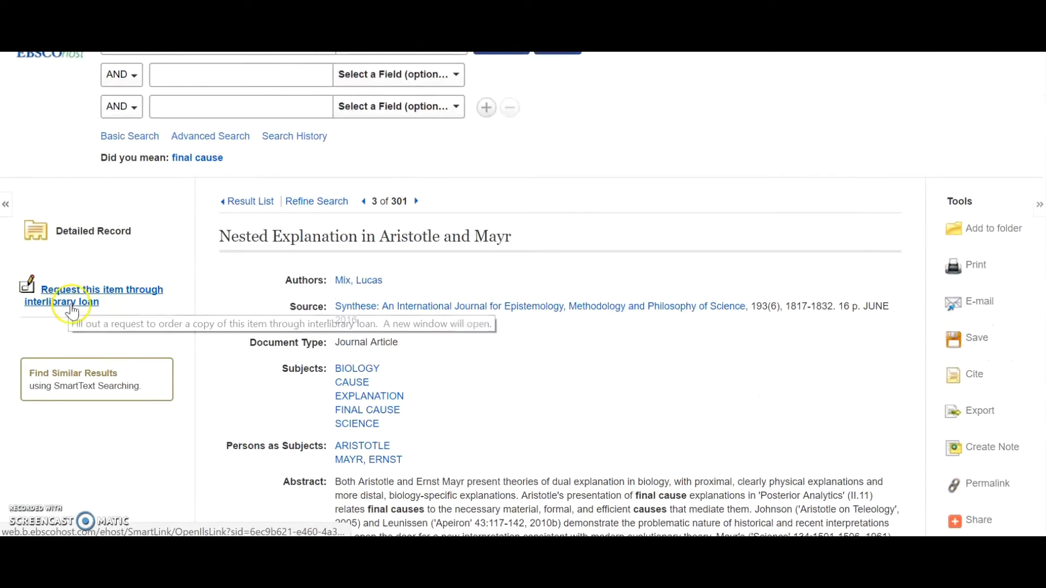
Look through the pre-filled interlibrary loan request form for the Mayr article.
click(72, 314)
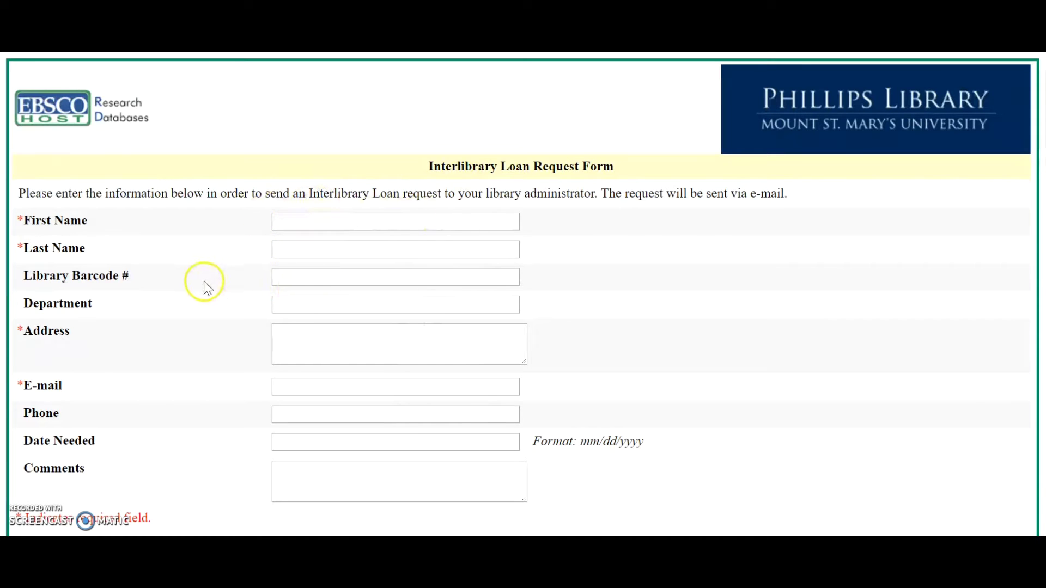
scroll(270, 345, down, 9)
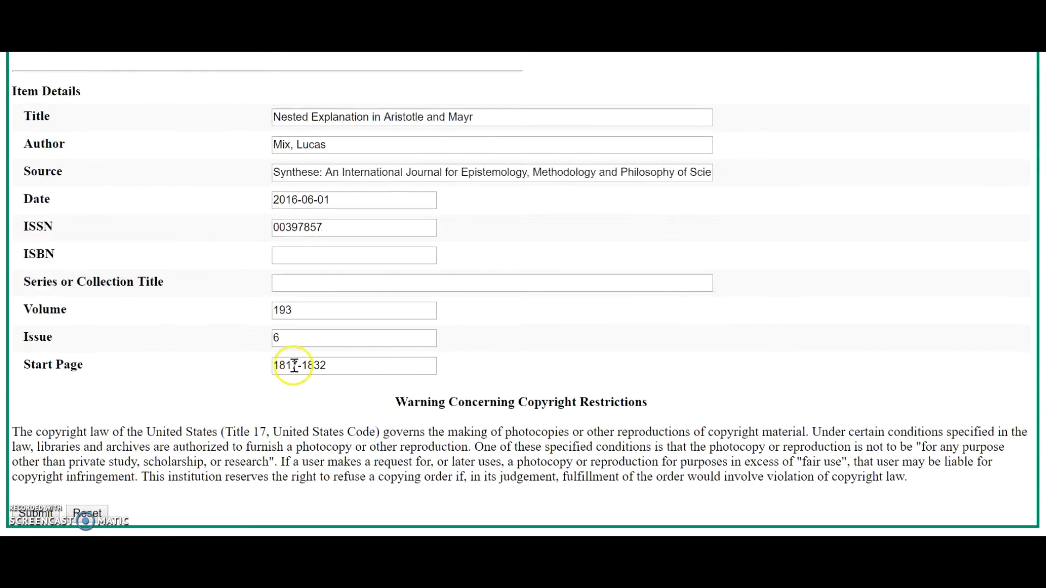
scroll(128, 357, up, 9)
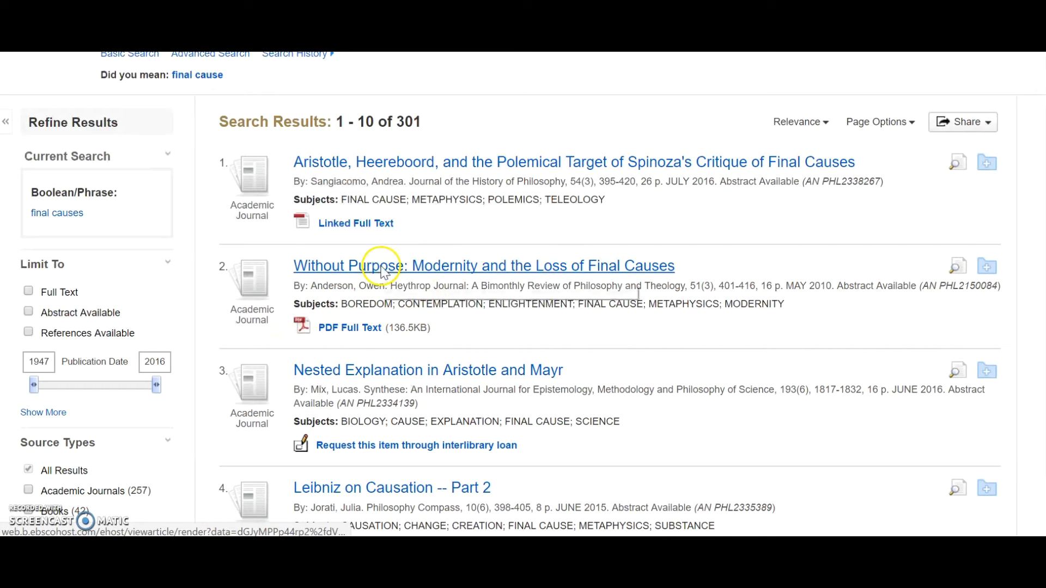
Open and read the record for 'Without Purpose: Modernity and the Loss of Final Causes'.
click(383, 267)
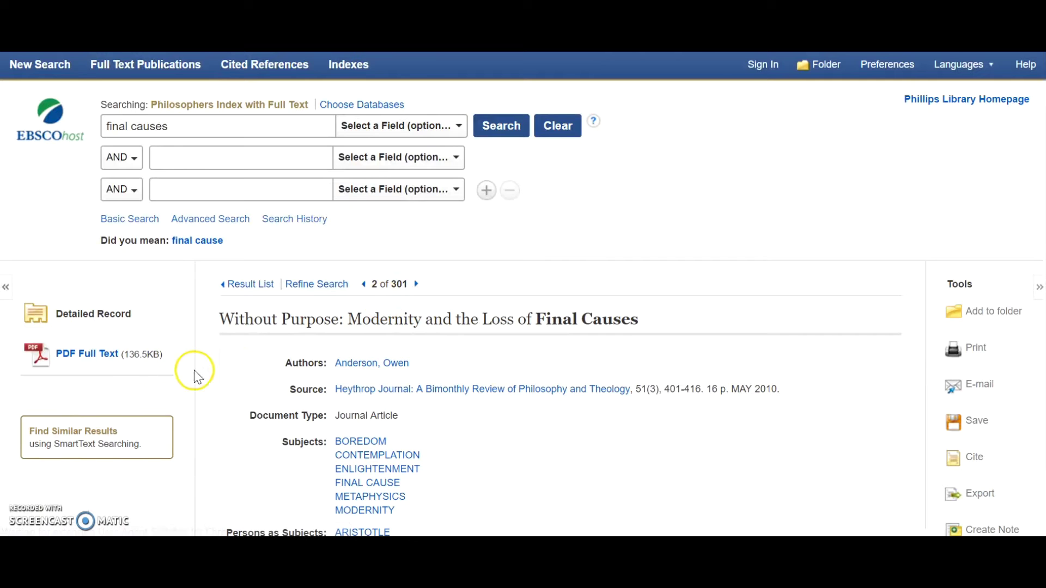
scroll(283, 349, down, 5)
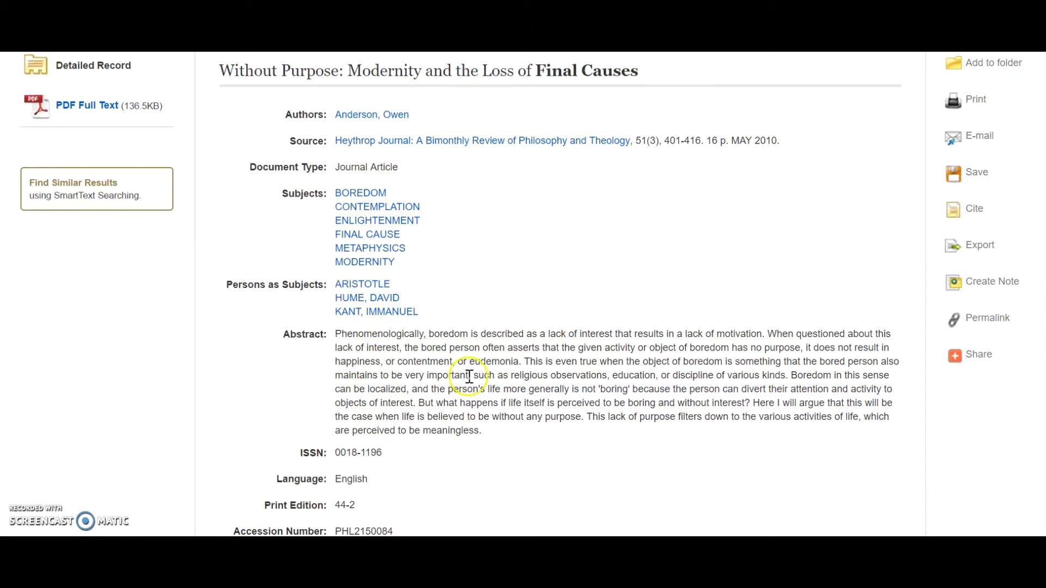
scroll(413, 355, down, 4)
scroll(263, 299, up, 7)
View the article's 17-page PDF full text, close Acrobat, and return to the record.
click(89, 277)
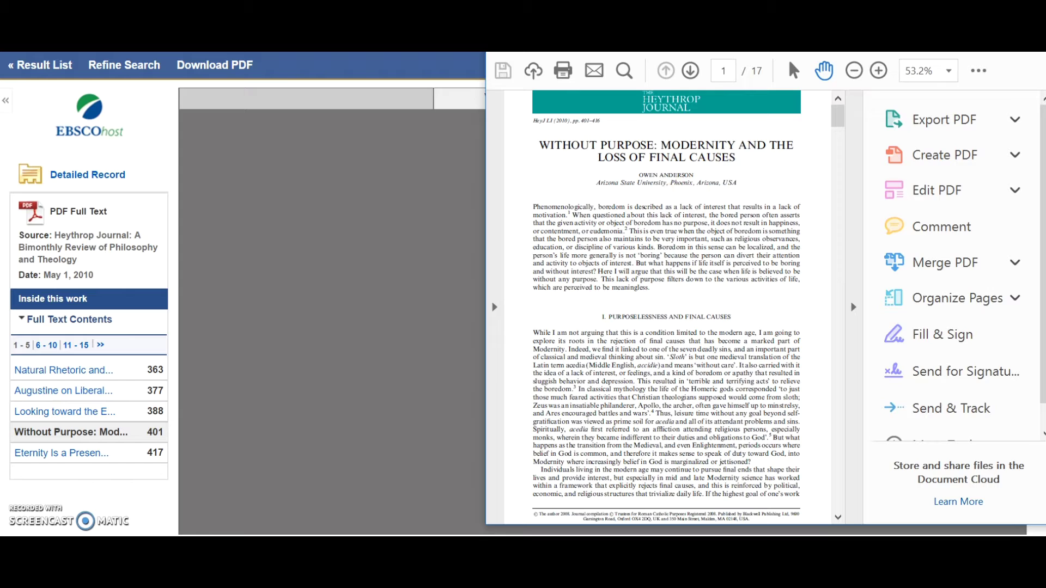
key(ctrl+q)
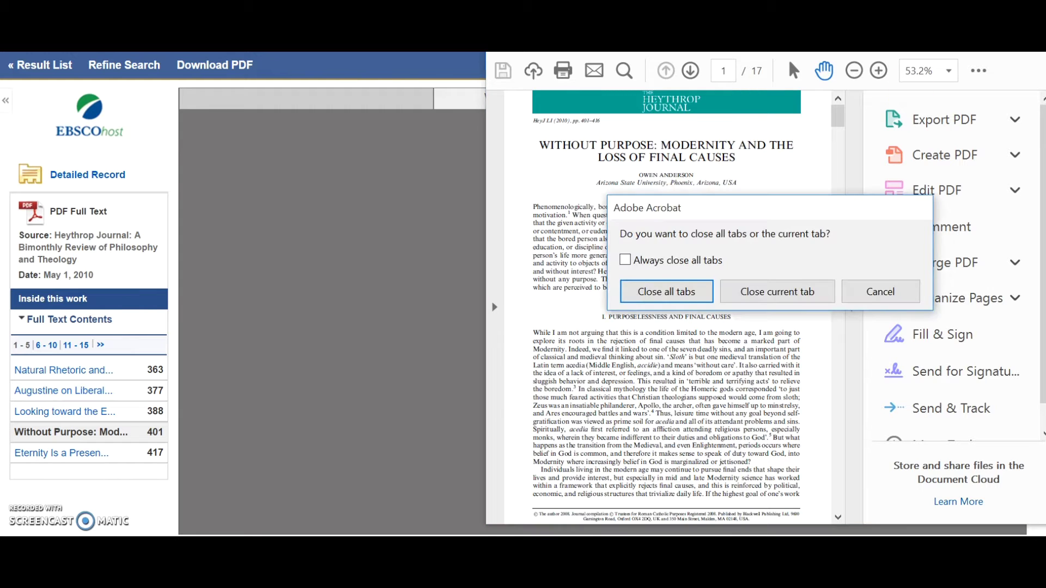
click(873, 297)
key(alt+F4)
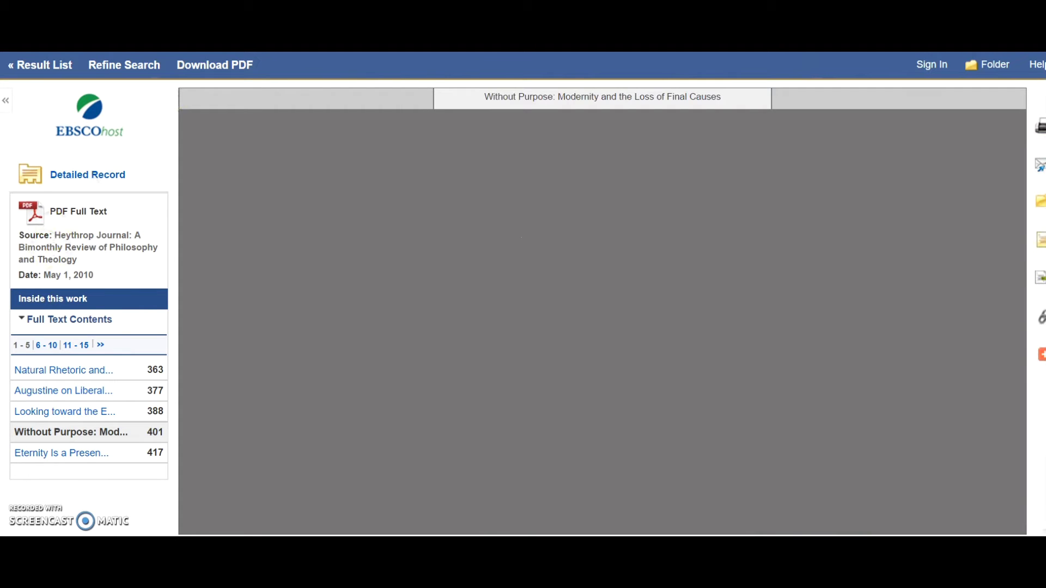
key(alt+Left)
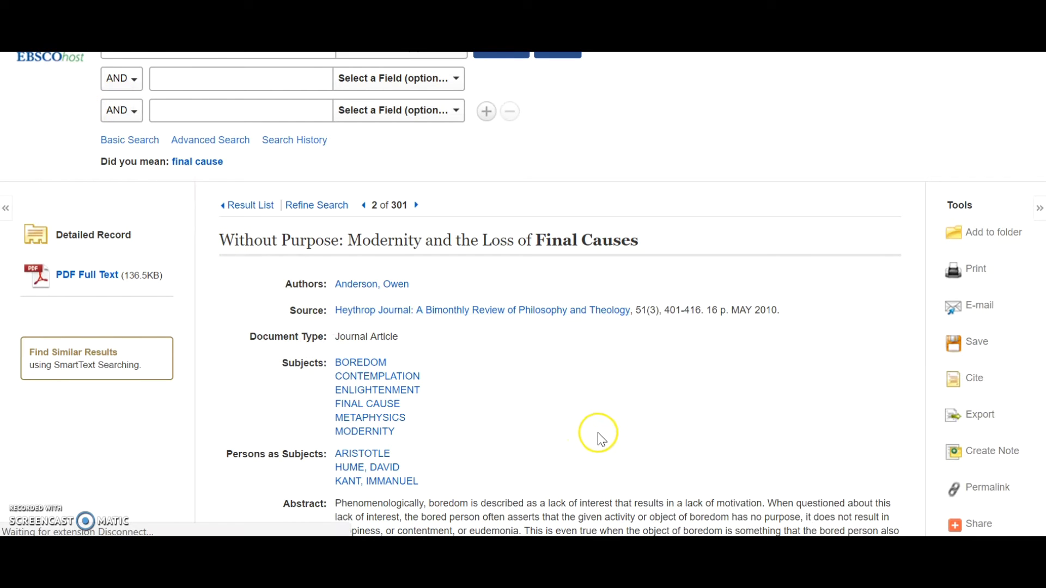
Open the first result's Spinoza critique record and follow its linked full text to Project MUSE.
key(alt+Left)
scroll(572, 347, up, 1)
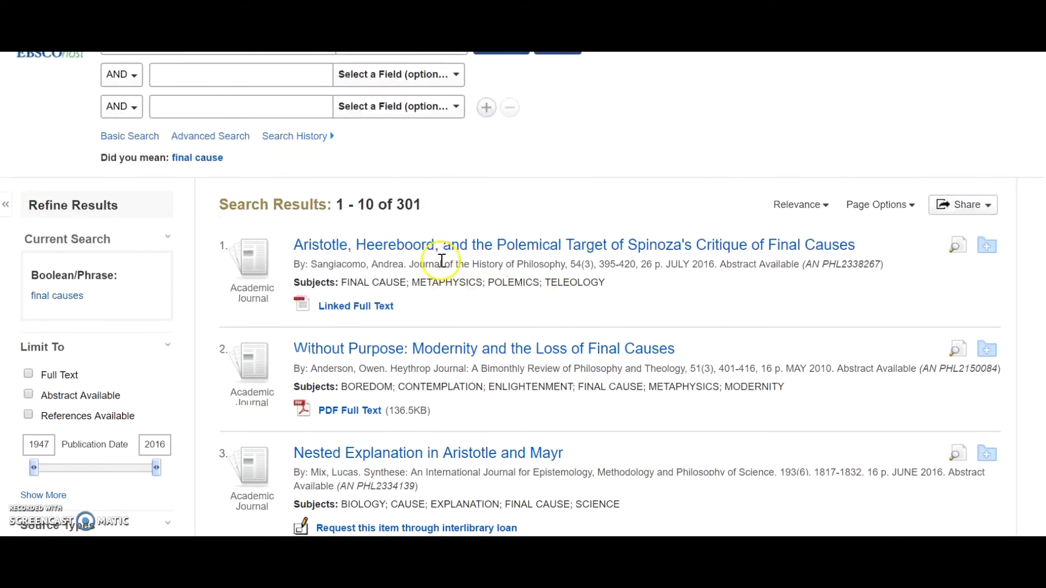
click(445, 253)
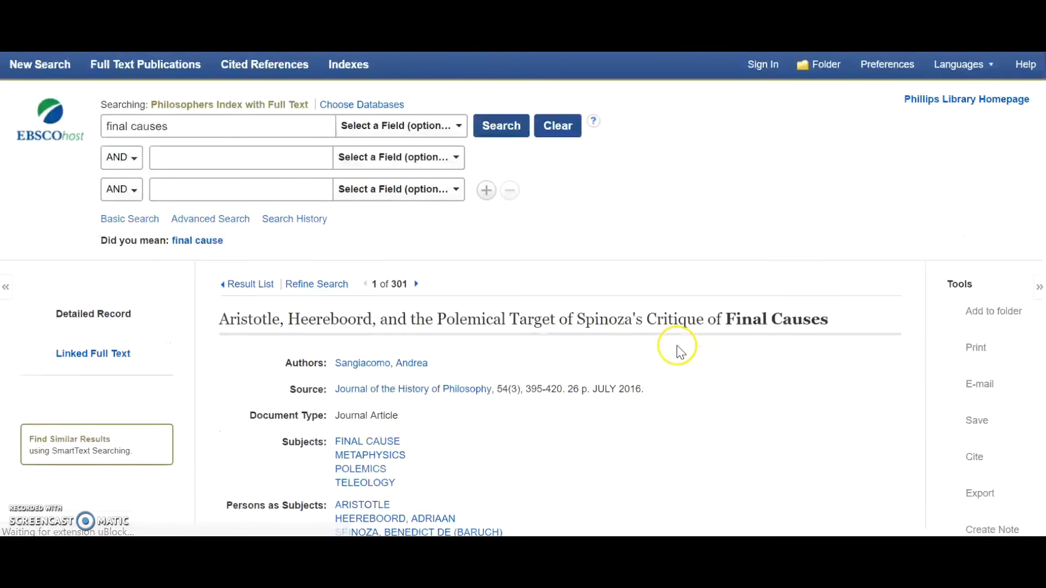
scroll(576, 322, down, 1)
scroll(576, 322, down, 2)
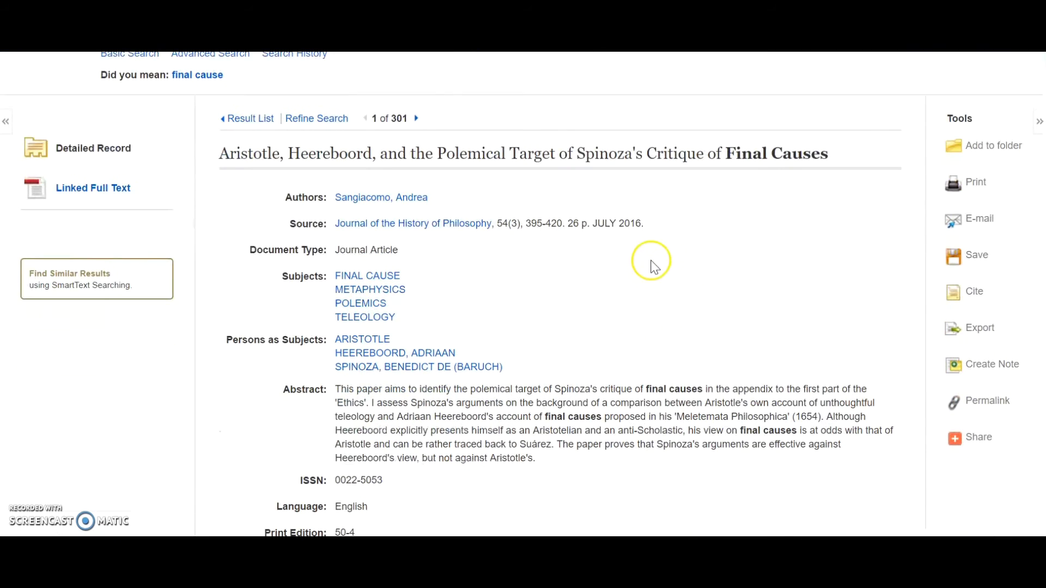
scroll(504, 239, down, 1)
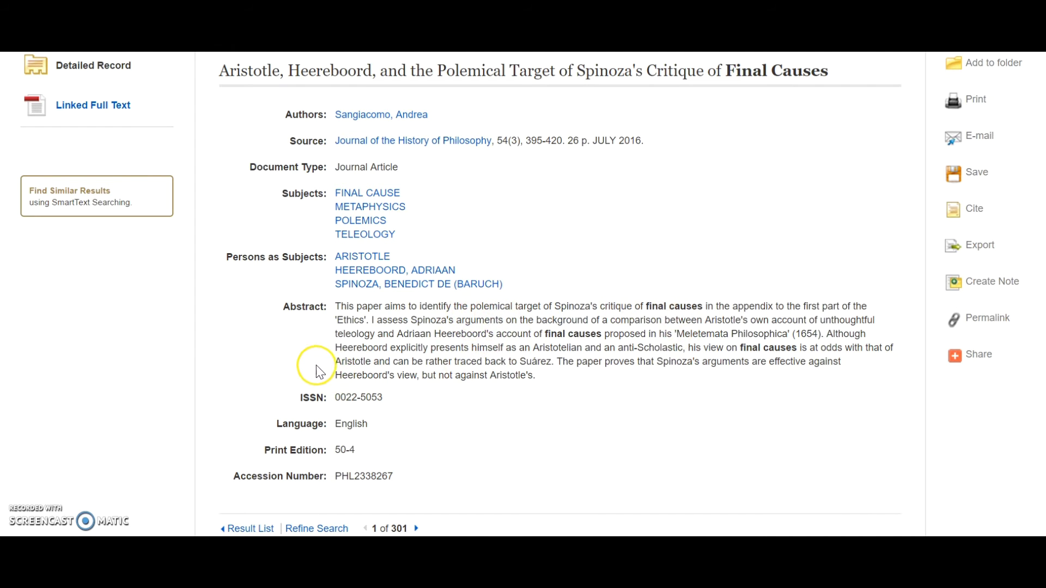
scroll(323, 375, up, 3)
click(104, 274)
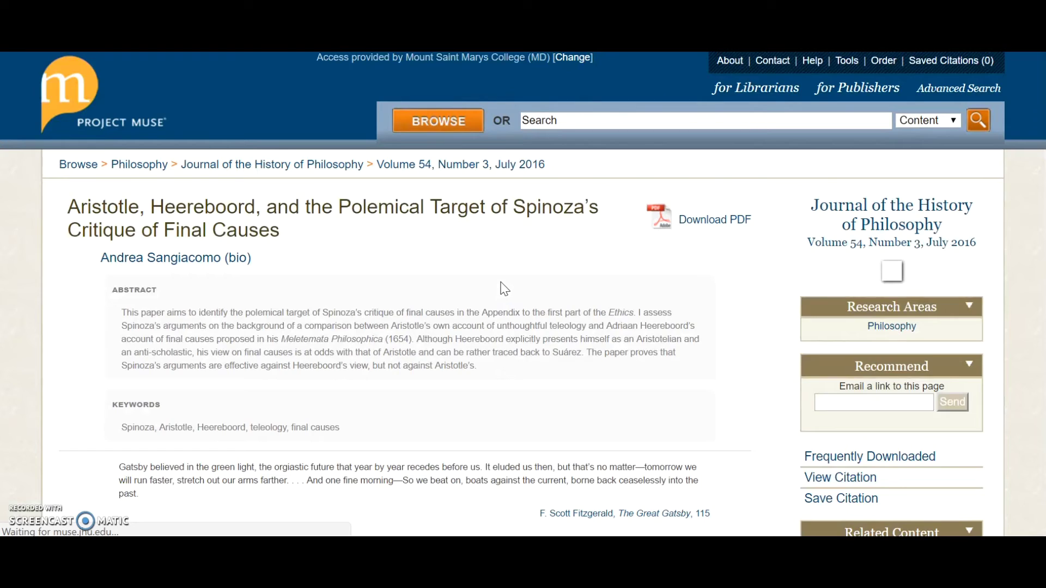
Skim the Sangiacomo Spinoza article on Project MUSE and download its 27-page PDF.
scroll(504, 320, down, 4)
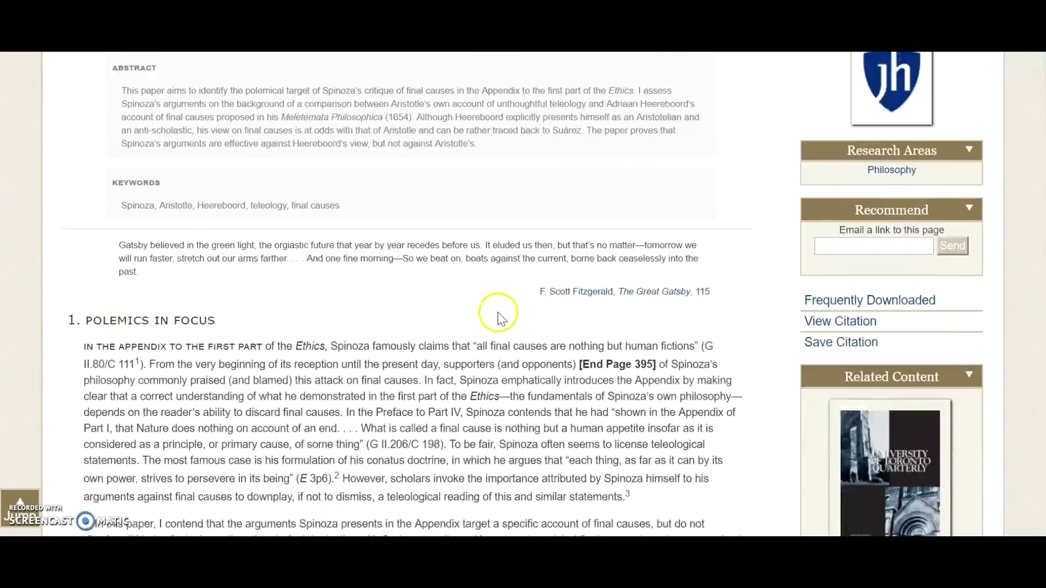
scroll(501, 319, down, 3)
scroll(472, 282, up, 6)
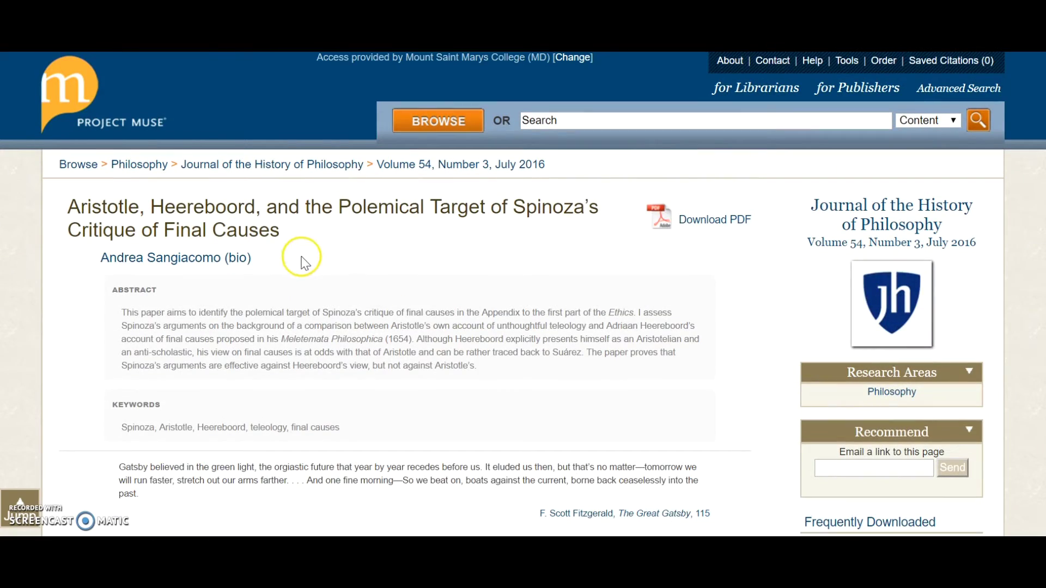
scroll(183, 375, down, 5)
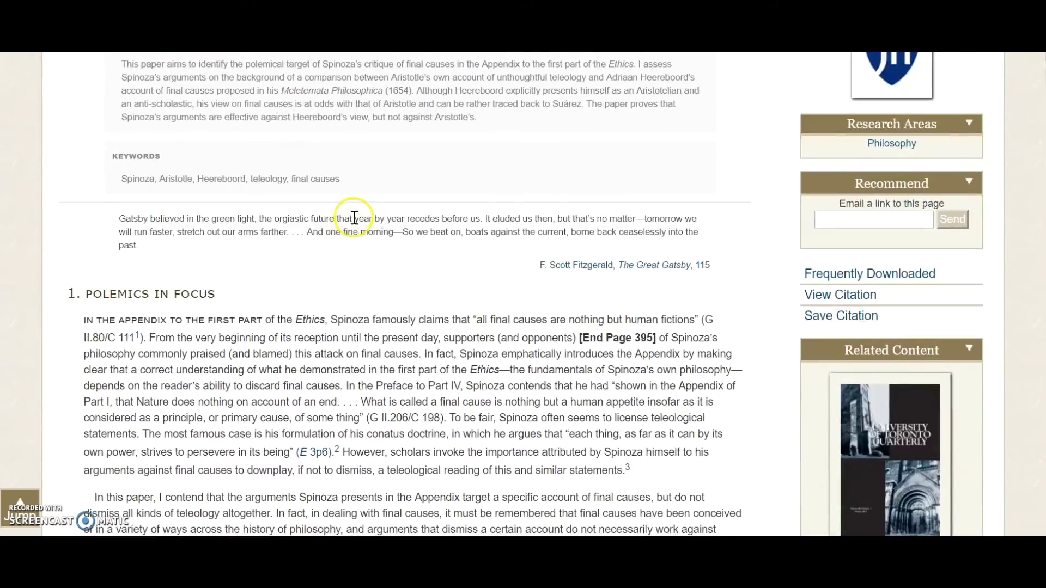
scroll(354, 217, down, 20)
scroll(375, 240, down, 20)
scroll(374, 235, down, 20)
scroll(410, 247, down, 4)
scroll(712, 332, up, 20)
scroll(713, 330, up, 20)
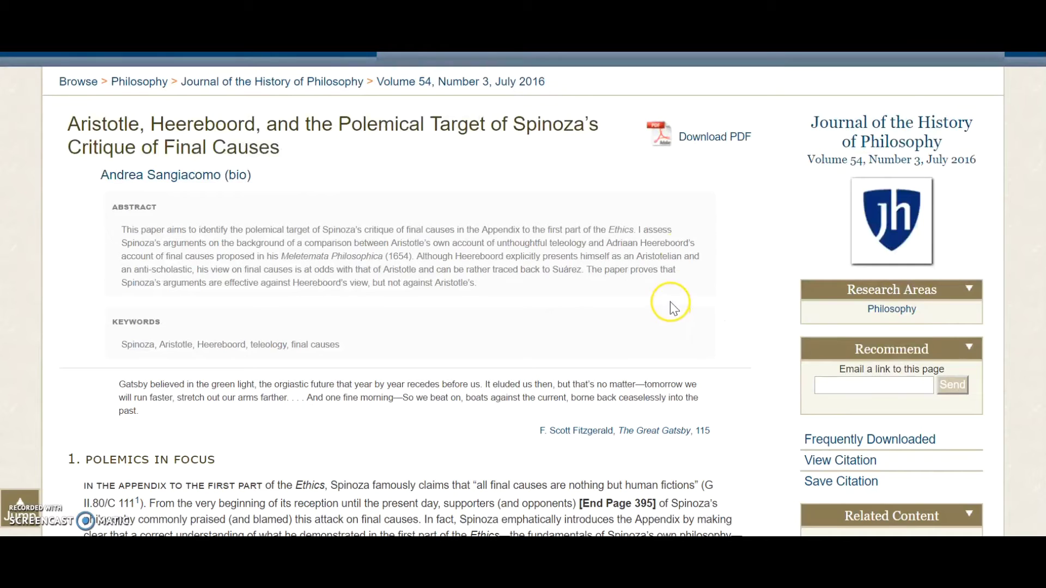
click(715, 137)
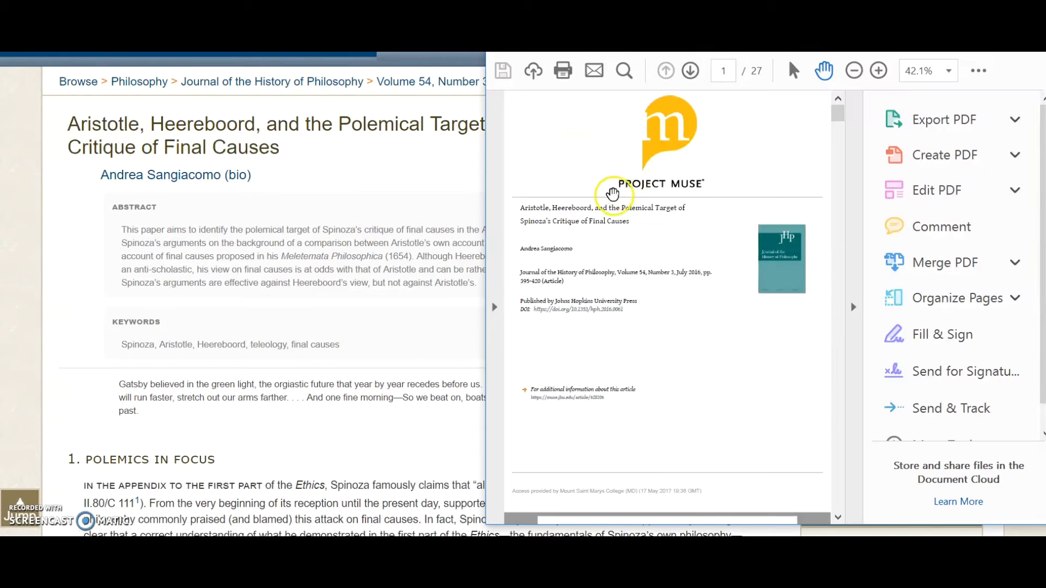
click(643, 249)
scroll(643, 249, down, 1)
scroll(643, 250, down, 5)
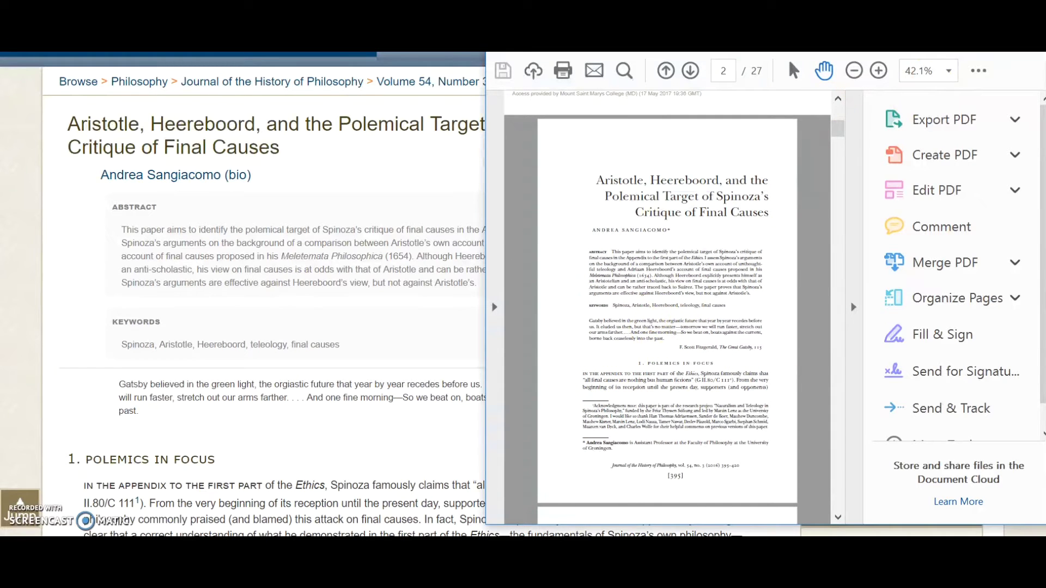
key(alt+F4)
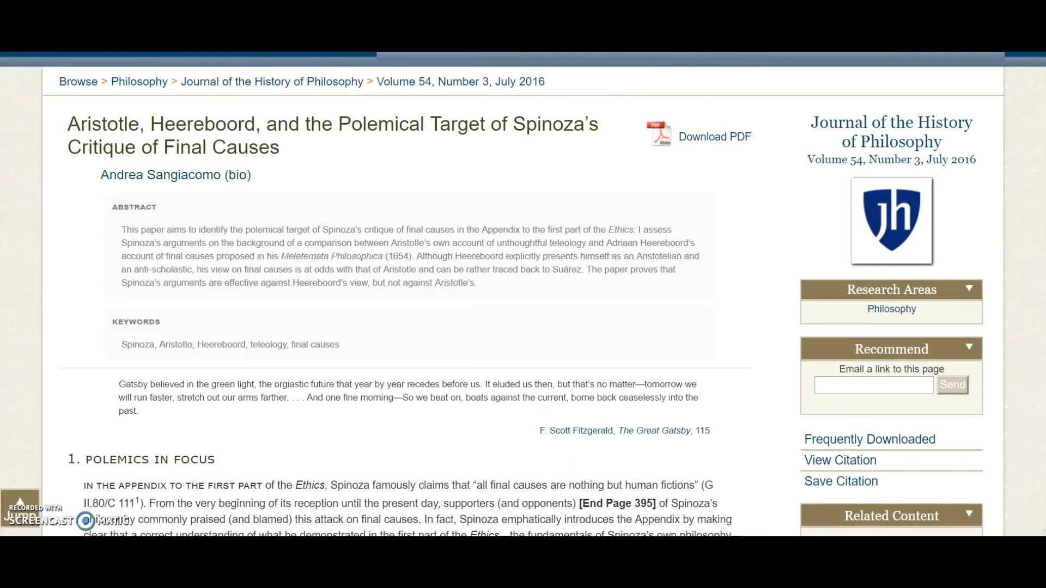
Return from the PDF to the 'final causes' results and bring up the Advanced Search form.
key(ctrl+w)
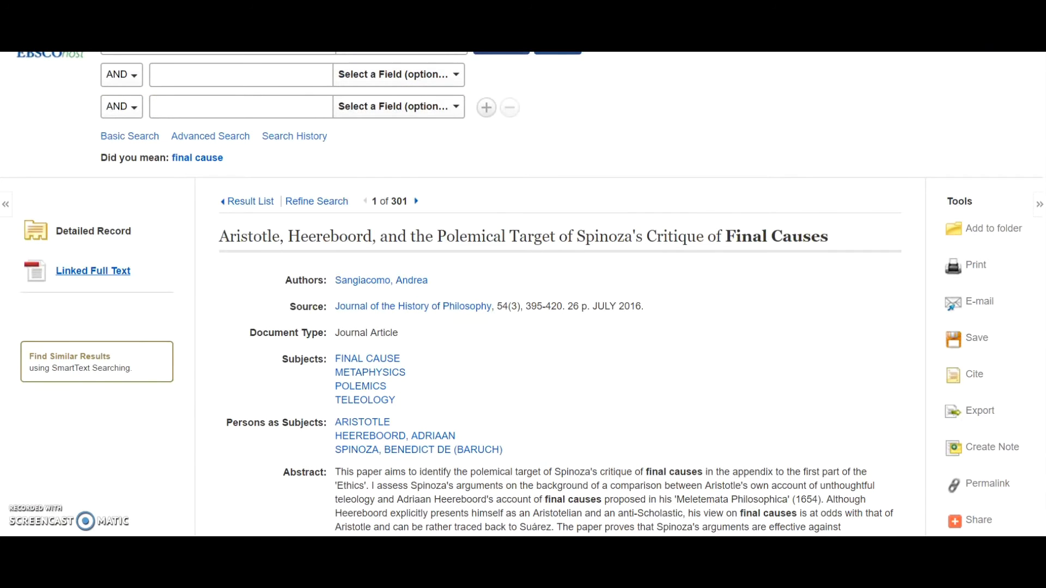
key(alt+Left)
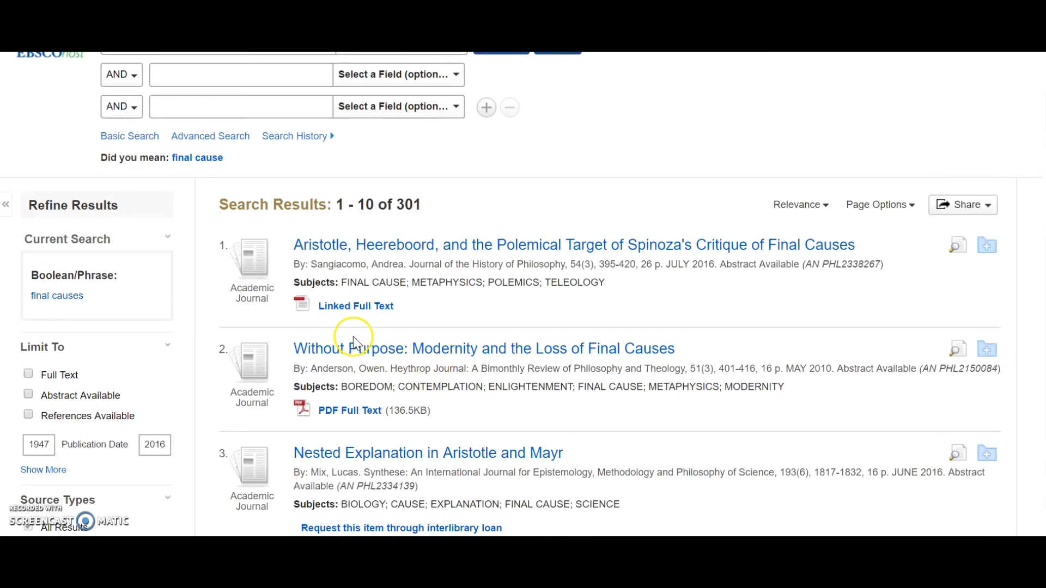
scroll(327, 340, up, 2)
click(213, 220)
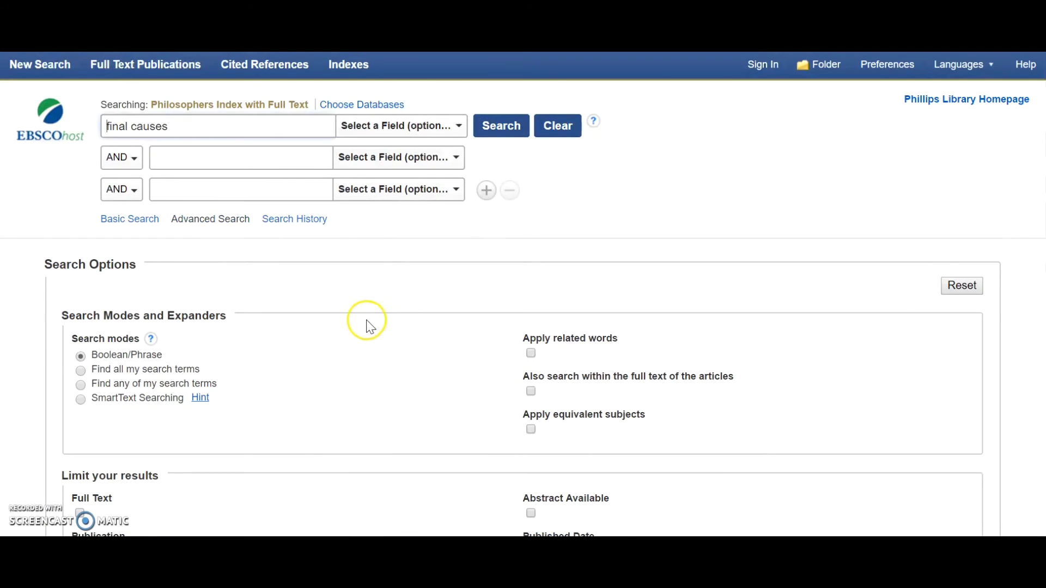
scroll(367, 325, down, 3)
scroll(244, 436, down, 1)
scroll(458, 427, down, 2)
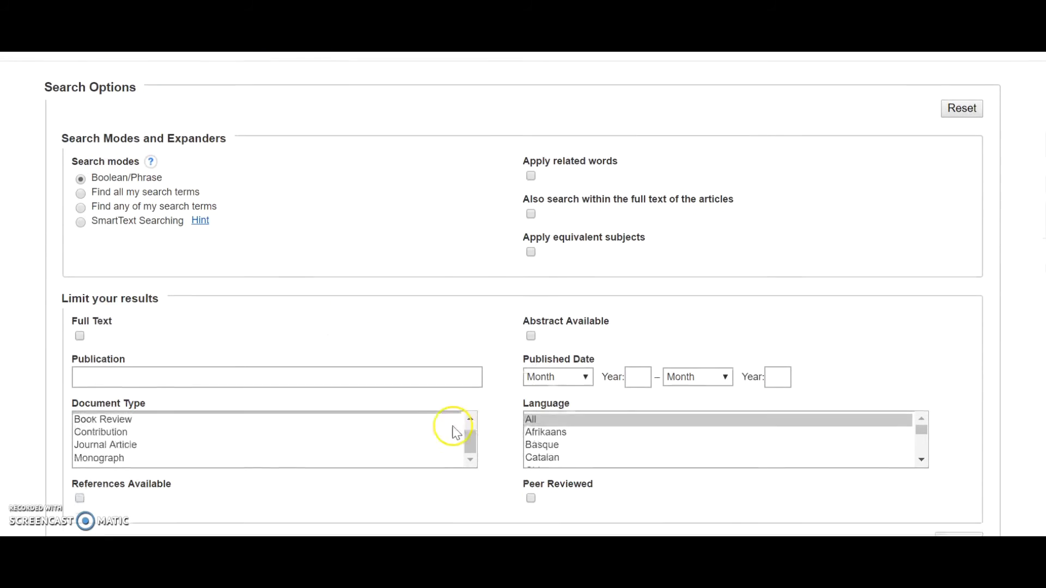
Limit to Peer Reviewed, Full Text, Journal Article items and rerun the search, giving 55 results.
click(531, 429)
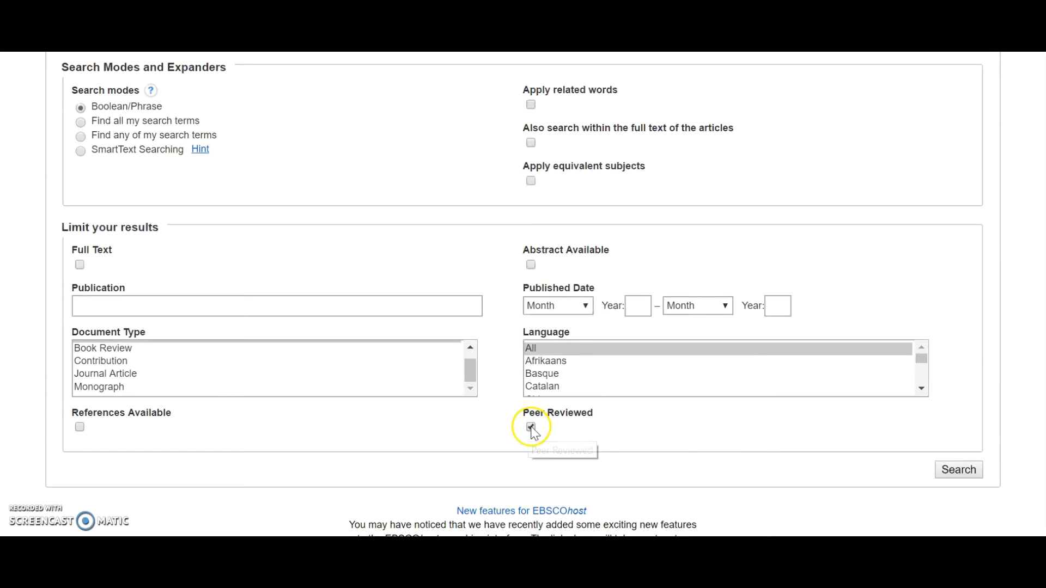
click(103, 349)
scroll(104, 360, up, 1)
click(103, 374)
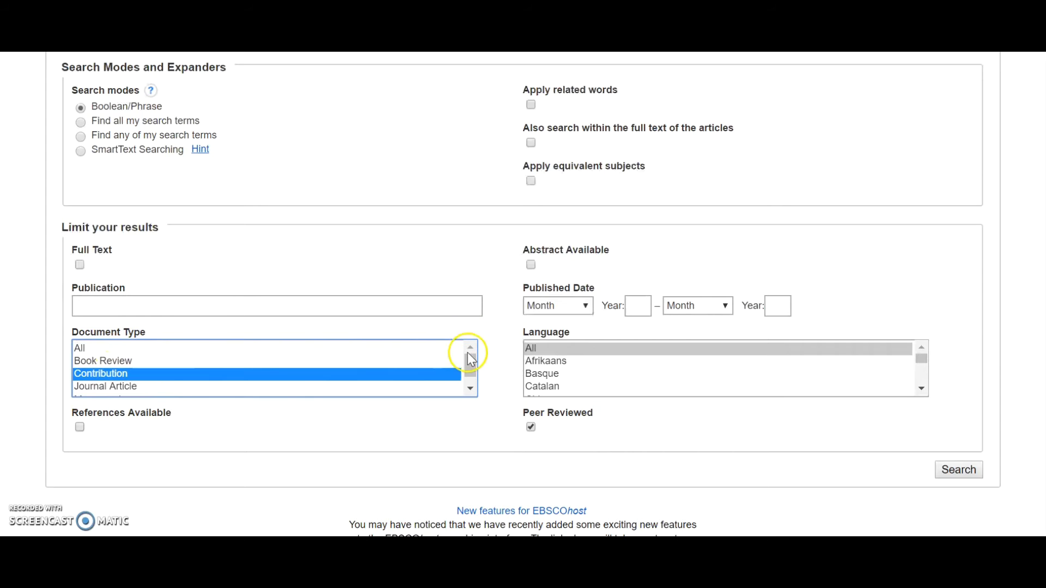
click(142, 386)
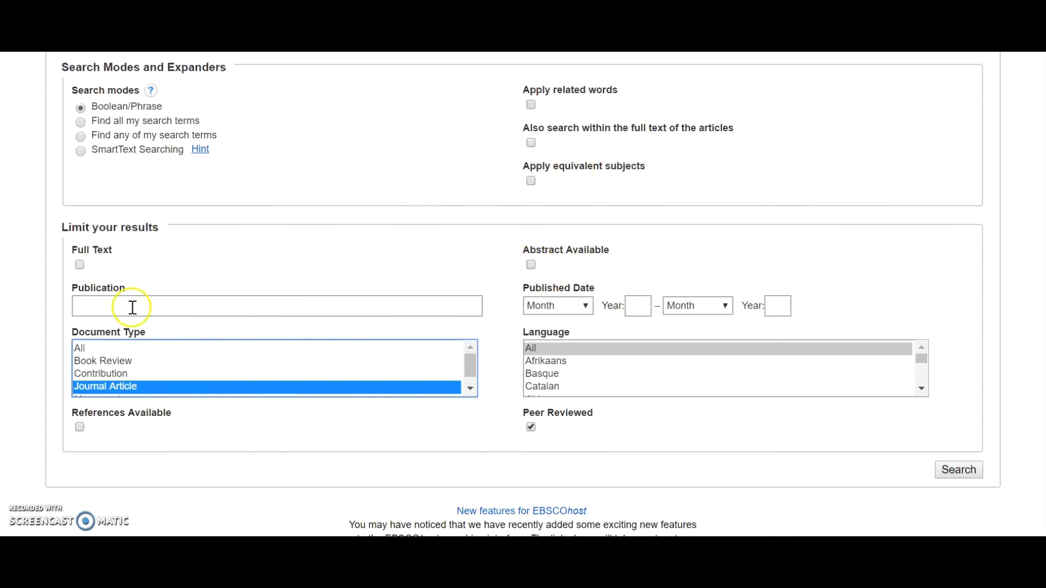
scroll(120, 302, up, 2)
click(79, 348)
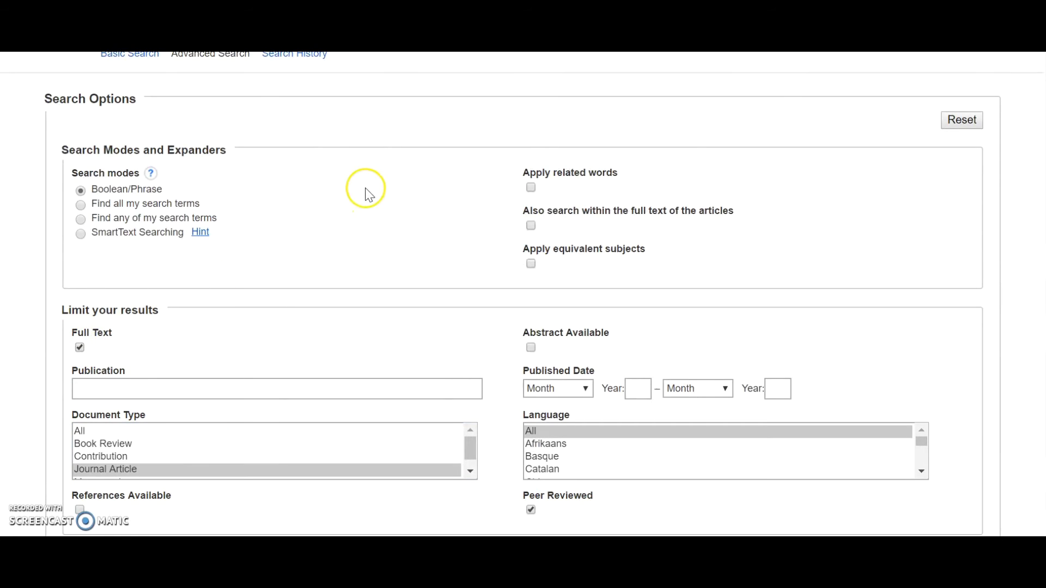
scroll(488, 259, down, 5)
click(958, 289)
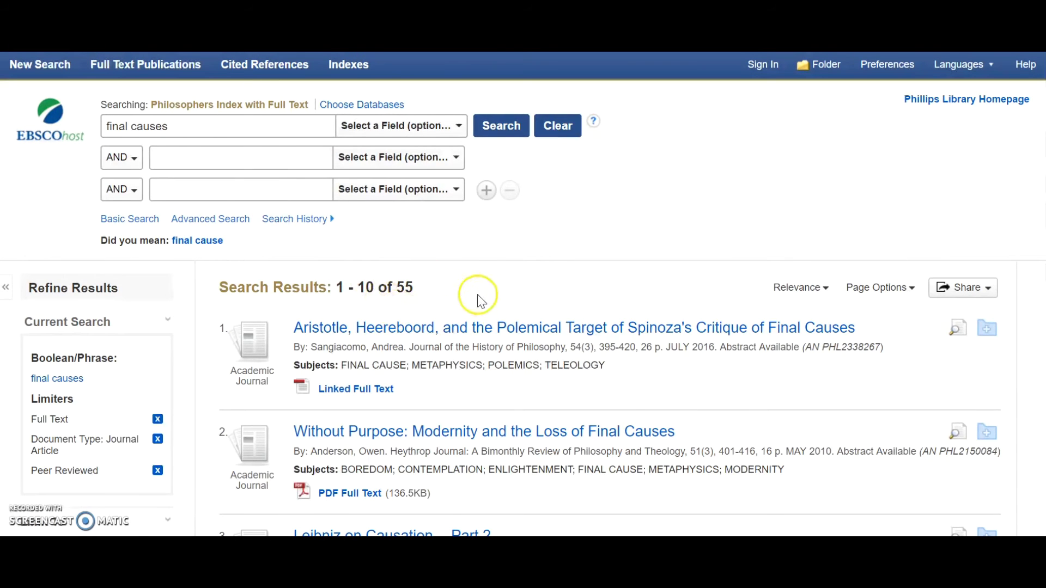
Move the Publication Date start from 1957 to 2007, narrowing the results to 33.
scroll(484, 322, down, 5)
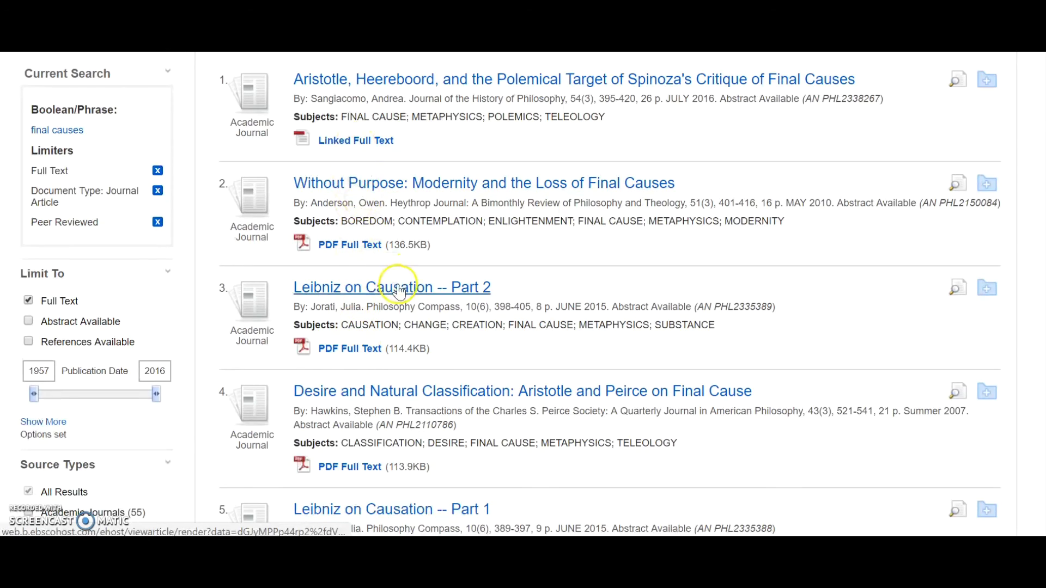
scroll(397, 283, down, 6)
scroll(367, 412, down, 5)
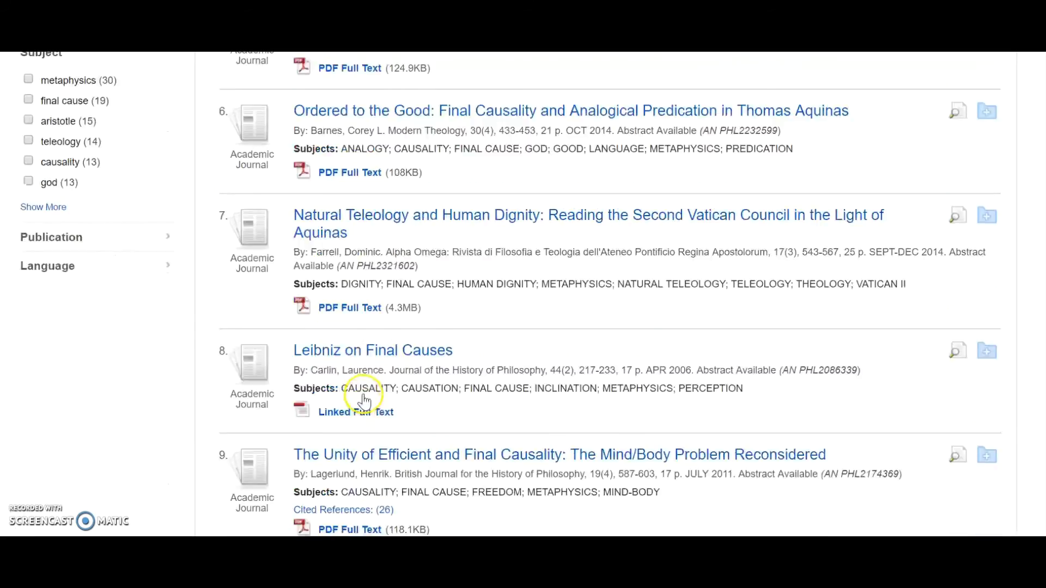
scroll(339, 310, up, 8)
scroll(294, 297, down, 2)
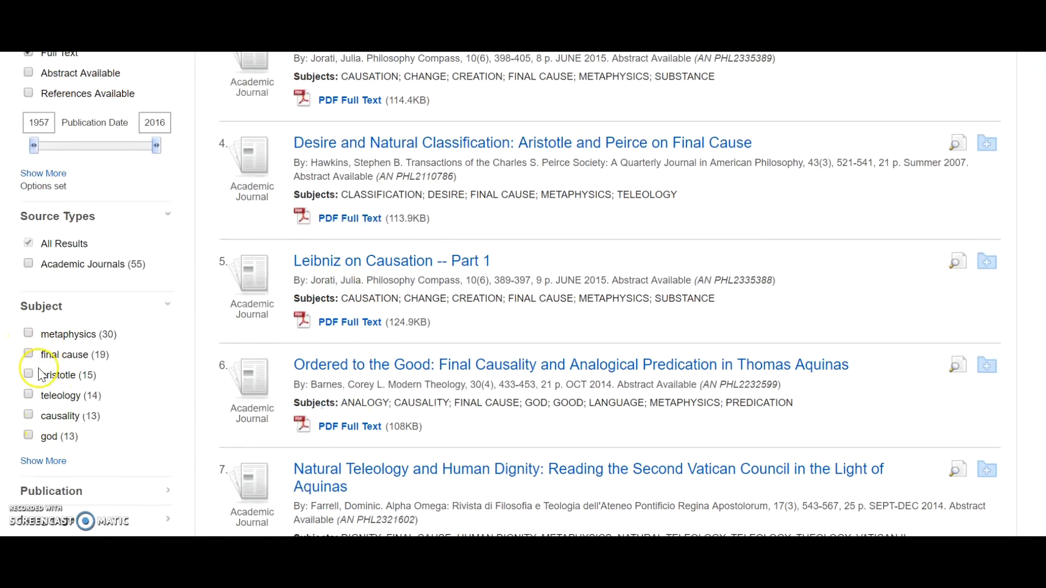
scroll(63, 240, up, 3)
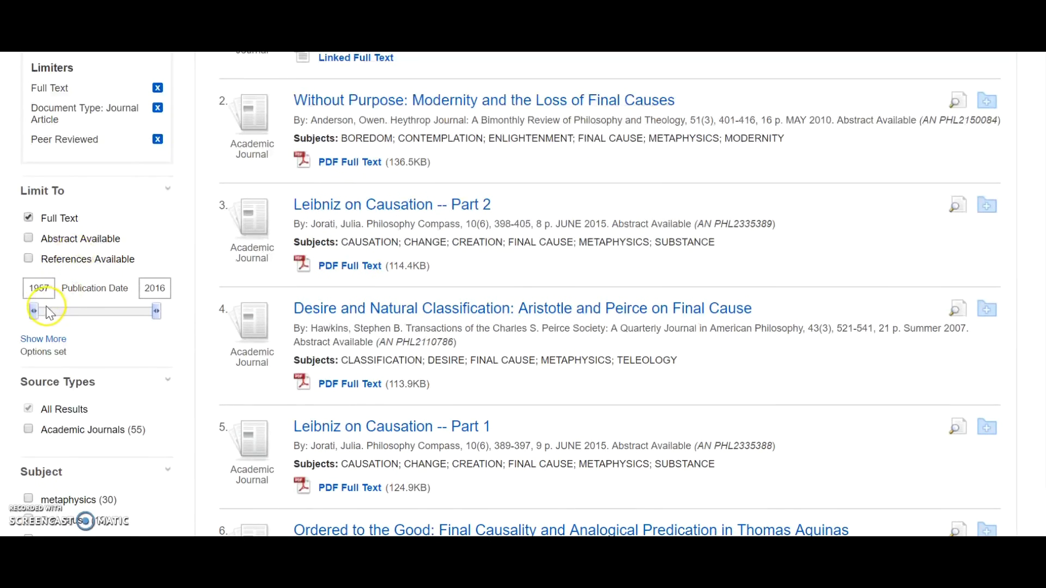
drag(35, 312, 135, 310)
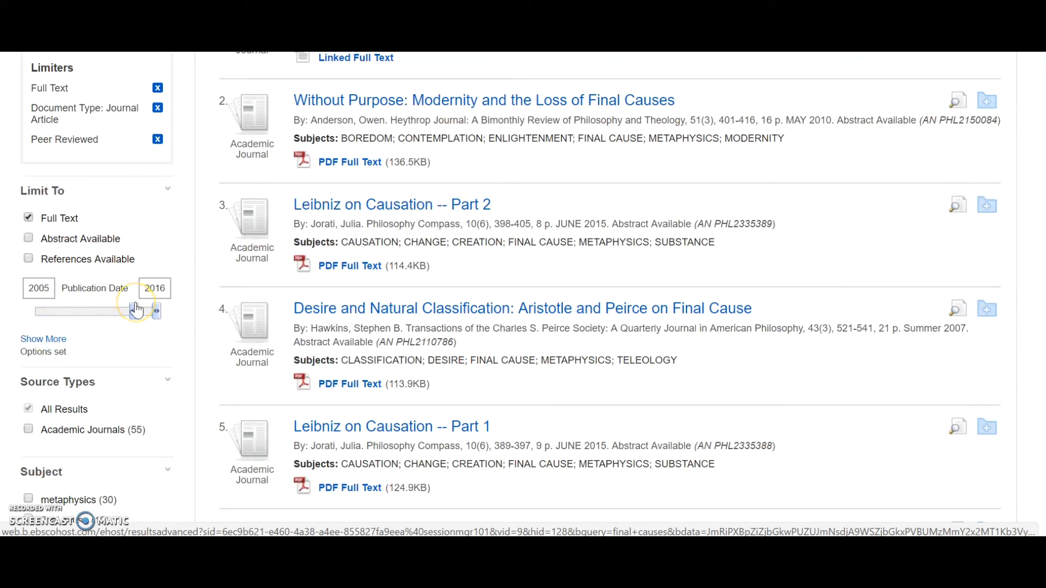
drag(142, 311, 143, 310)
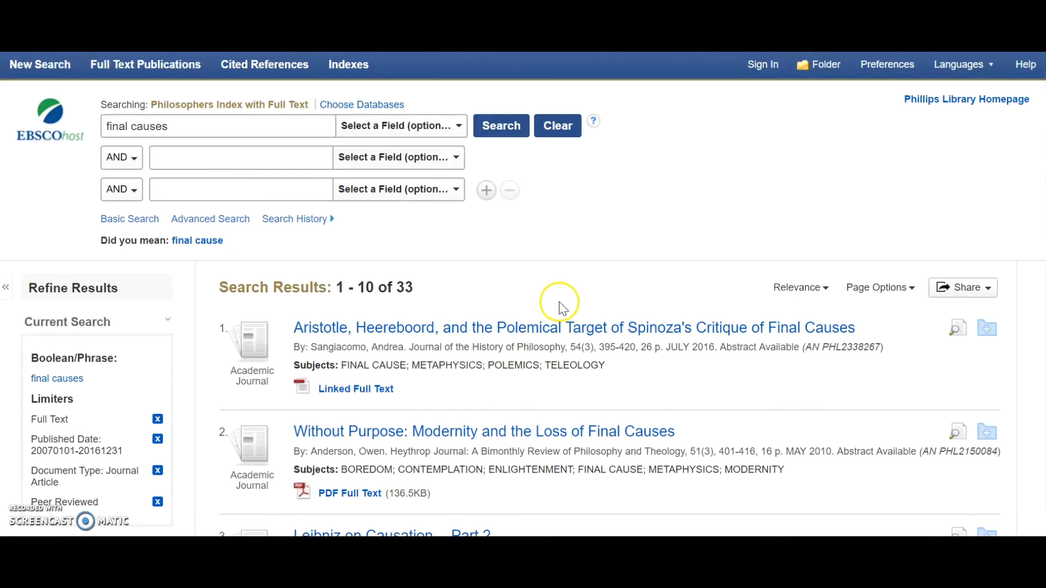
Remove the Document Type: Journal Article and Peer Reviewed limiters from the final causes search.
scroll(630, 301, down, 2)
scroll(630, 301, down, 4)
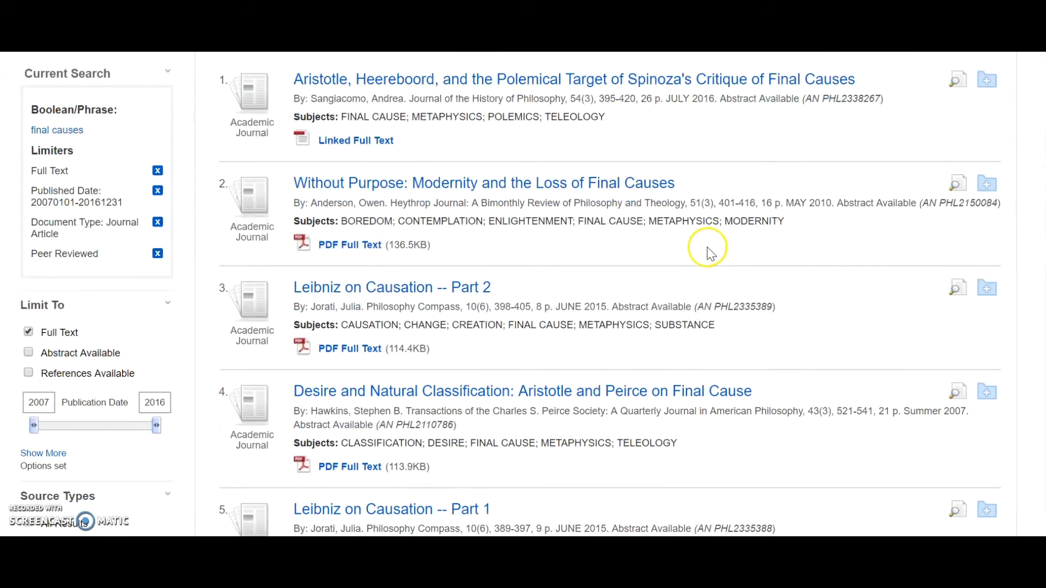
scroll(708, 252, up, 2)
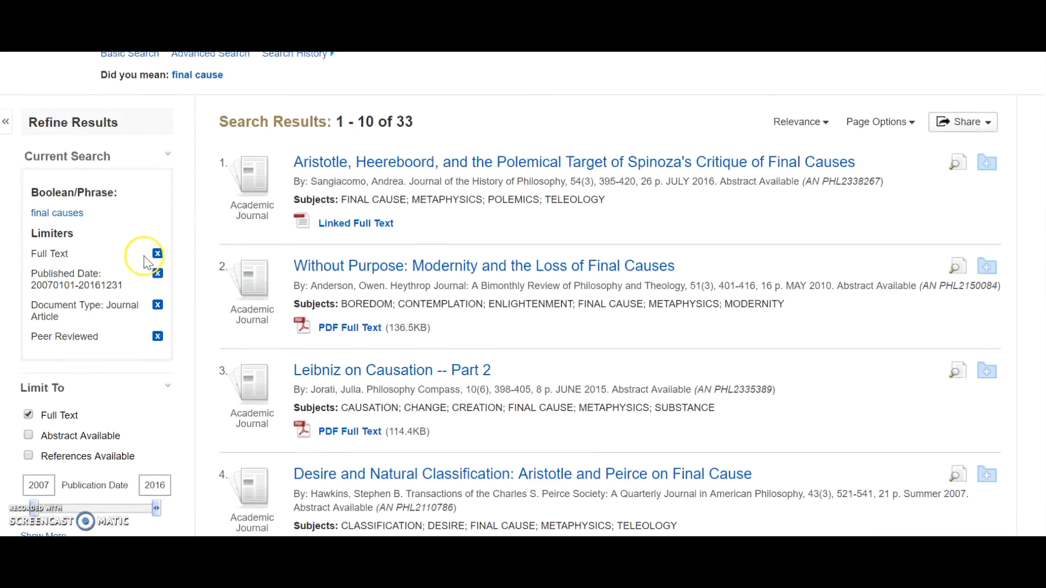
click(159, 306)
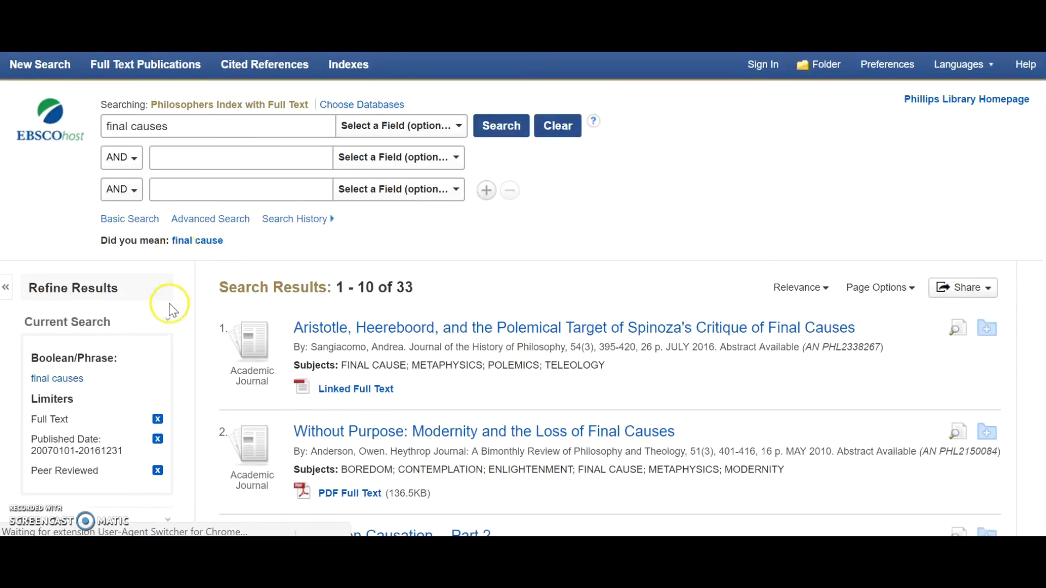
click(158, 470)
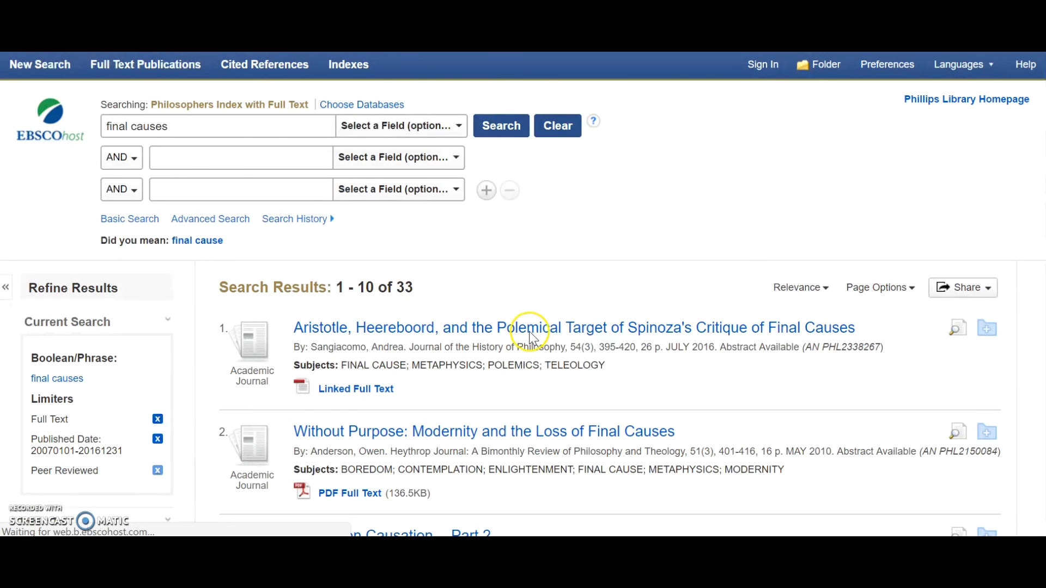
scroll(572, 316, down, 2)
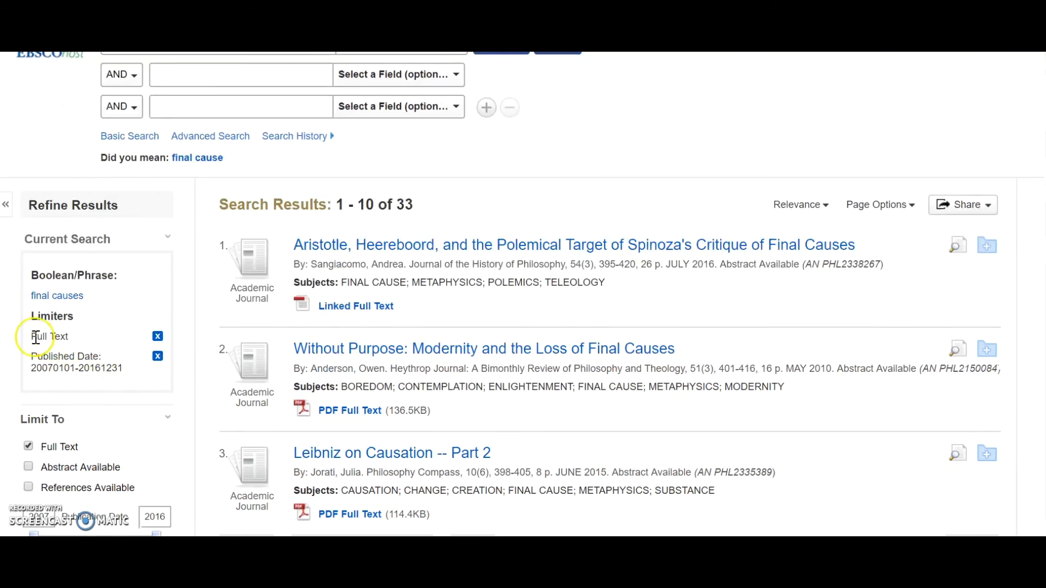
scroll(762, 288, down, 4)
scroll(762, 292, down, 2)
scroll(761, 292, up, 7)
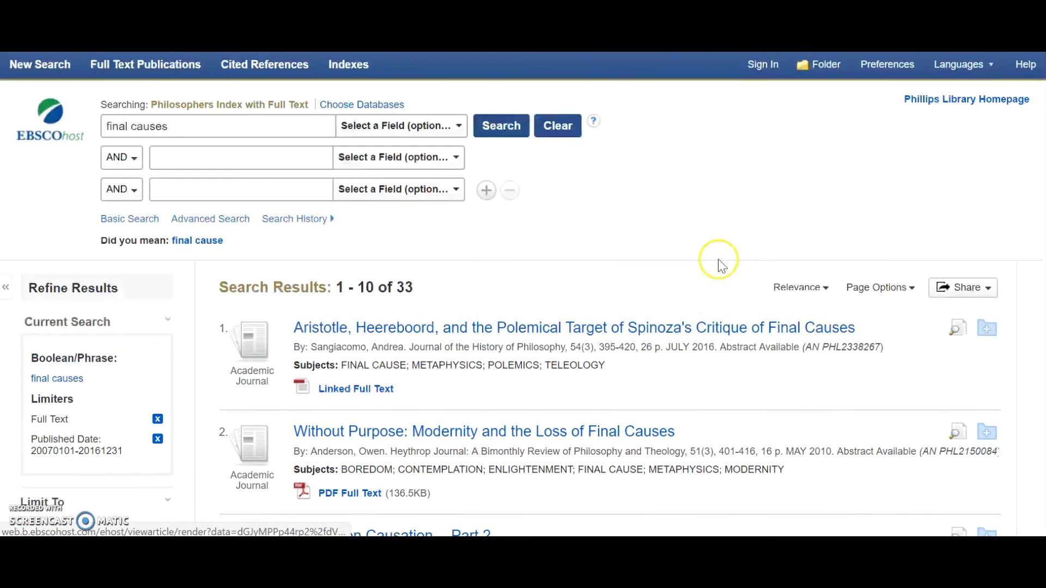